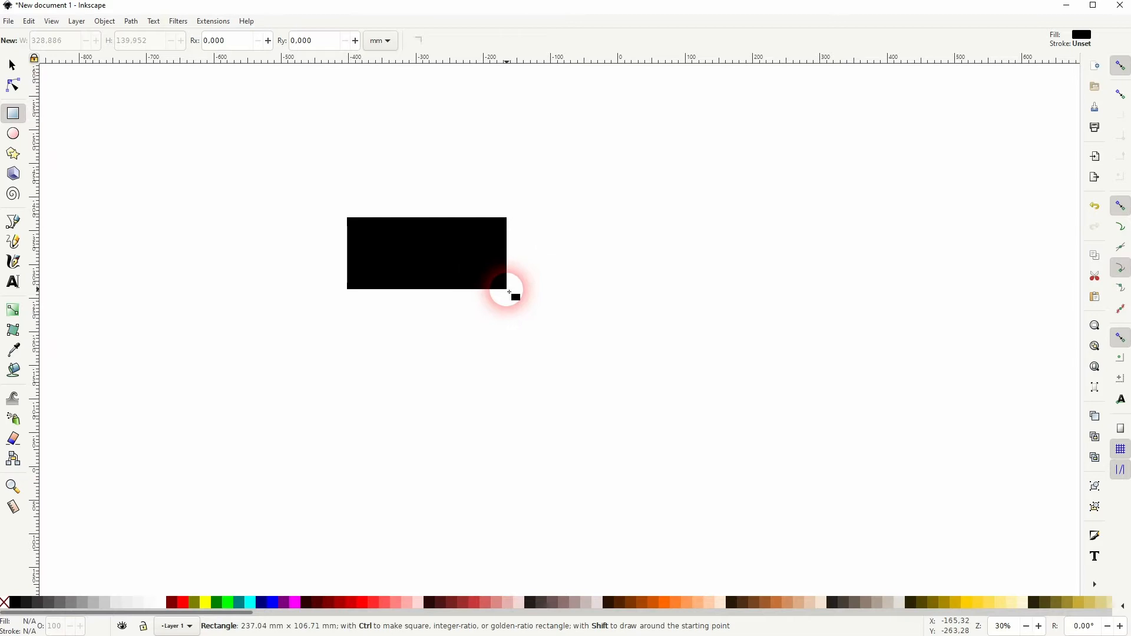
- Draw a black rectangle about 247 by 114 mm and convert it to a path
drag(510, 293, 516, 297)
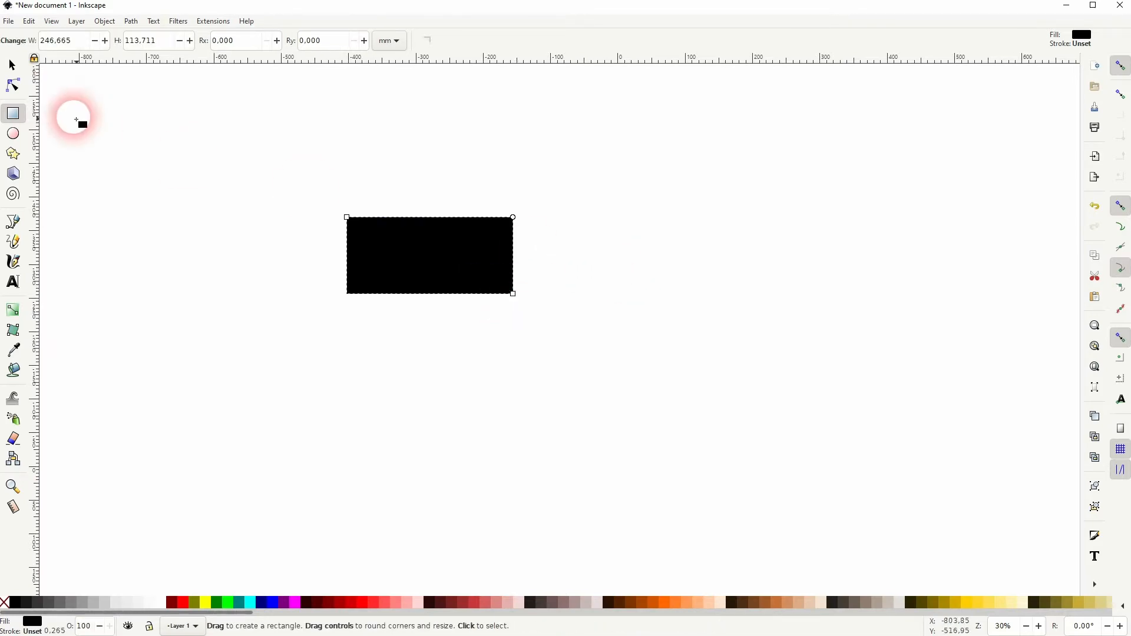
click(12, 66)
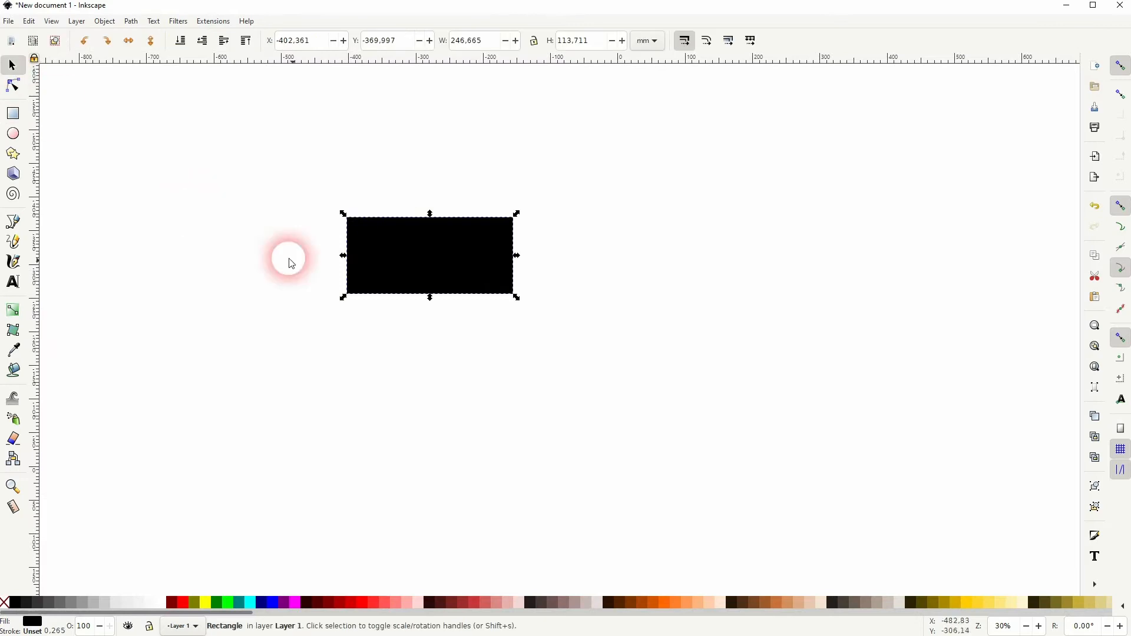
click(131, 22)
click(139, 41)
- Add the Corners (Fillet/Chamfer) path effect to the rectangle
click(131, 21)
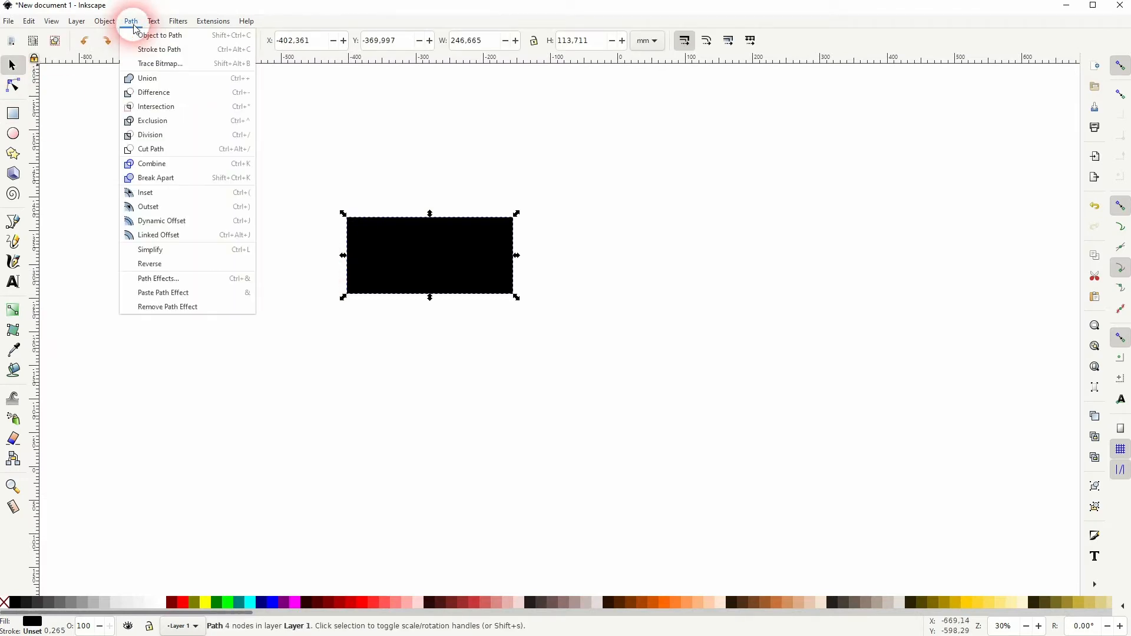
click(176, 279)
click(905, 128)
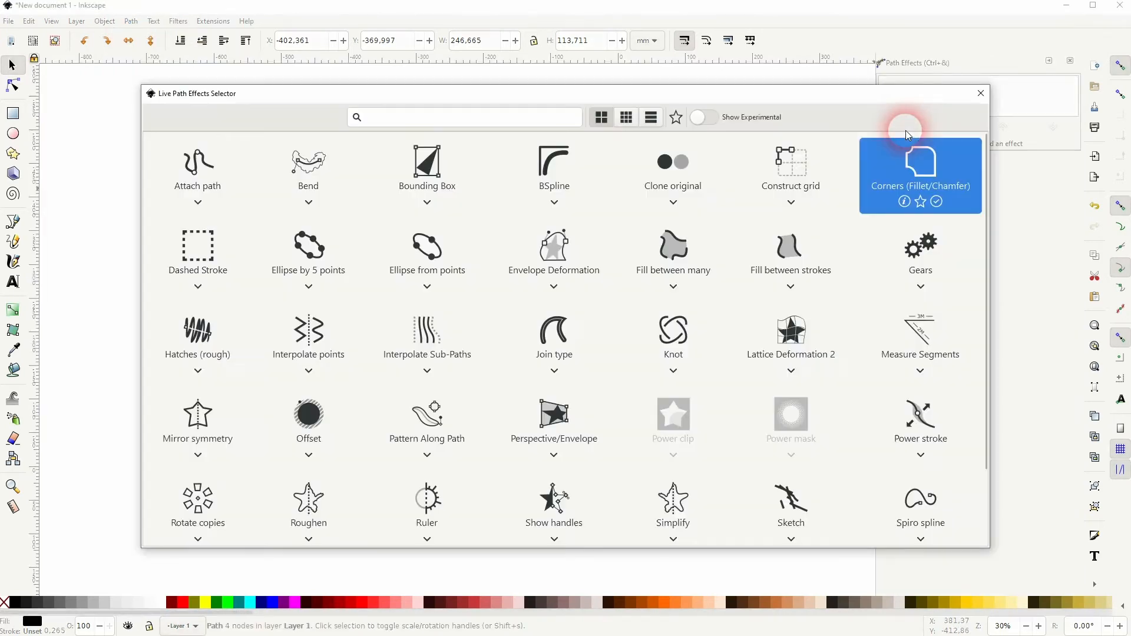
click(948, 188)
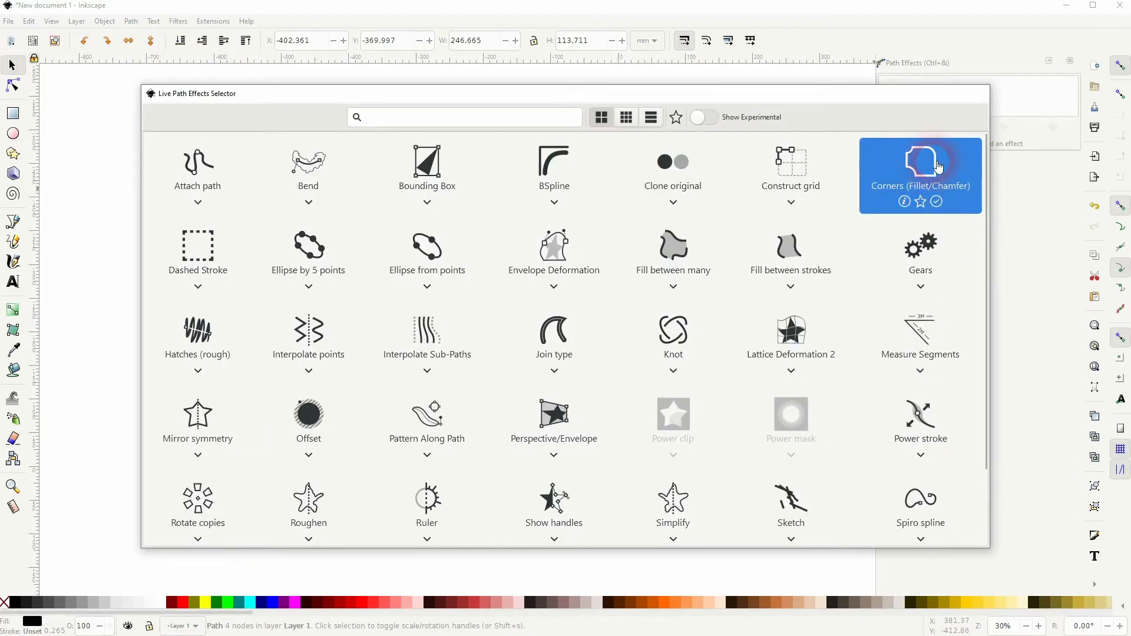
- Round all four corners of the rectangle fully into a pill shape, then close the path effect settings
click(15, 88)
drag(308, 169, 566, 338)
drag(512, 294, 475, 291)
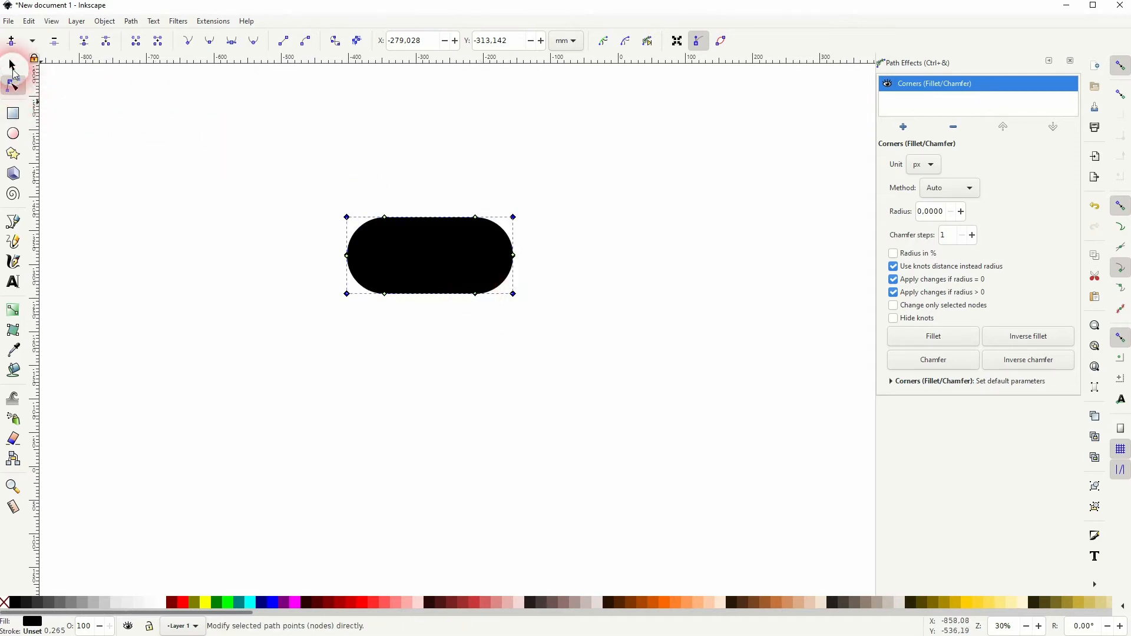
click(12, 65)
click(349, 365)
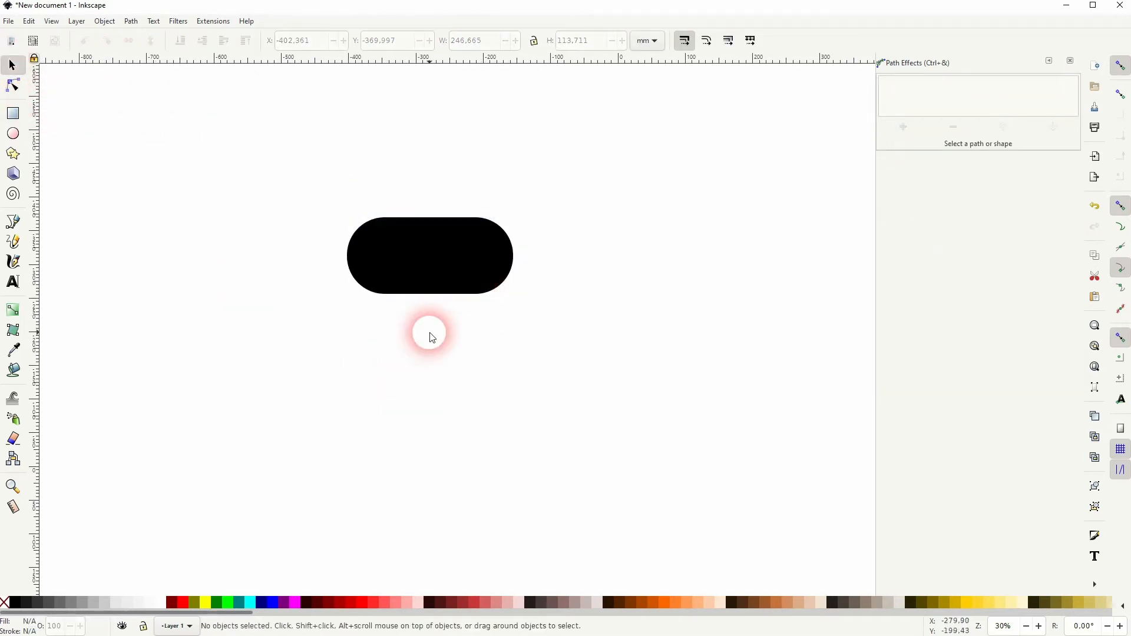
click(457, 275)
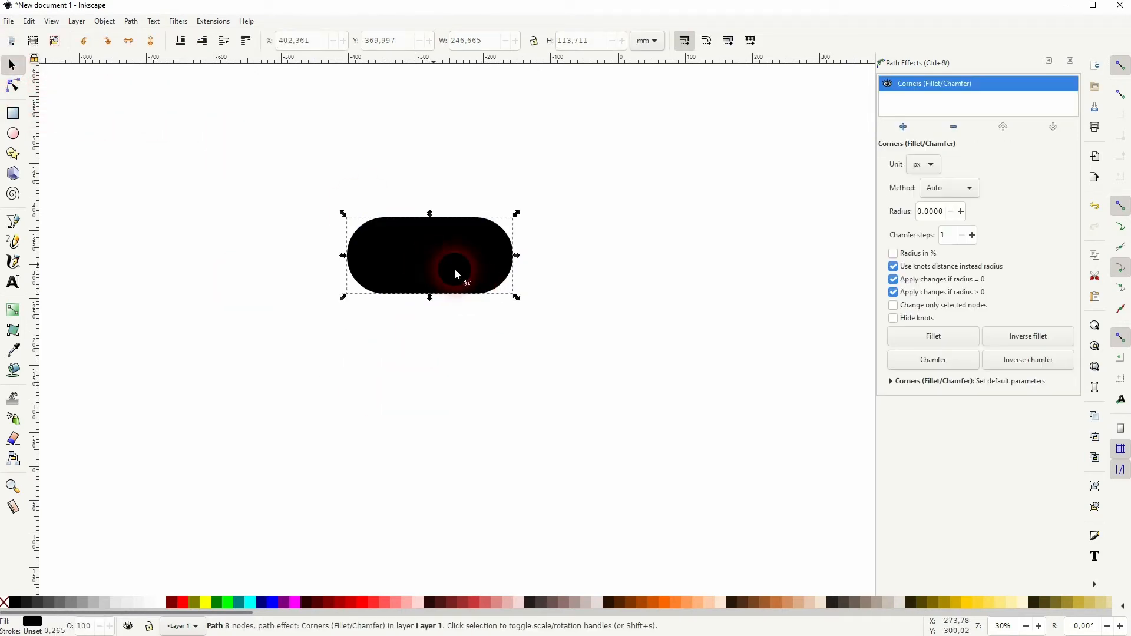
click(1070, 61)
- Draw a circle about 182 mm in diameter to the right of the pill and fill it maroon
click(12, 133)
drag(736, 215, 858, 337)
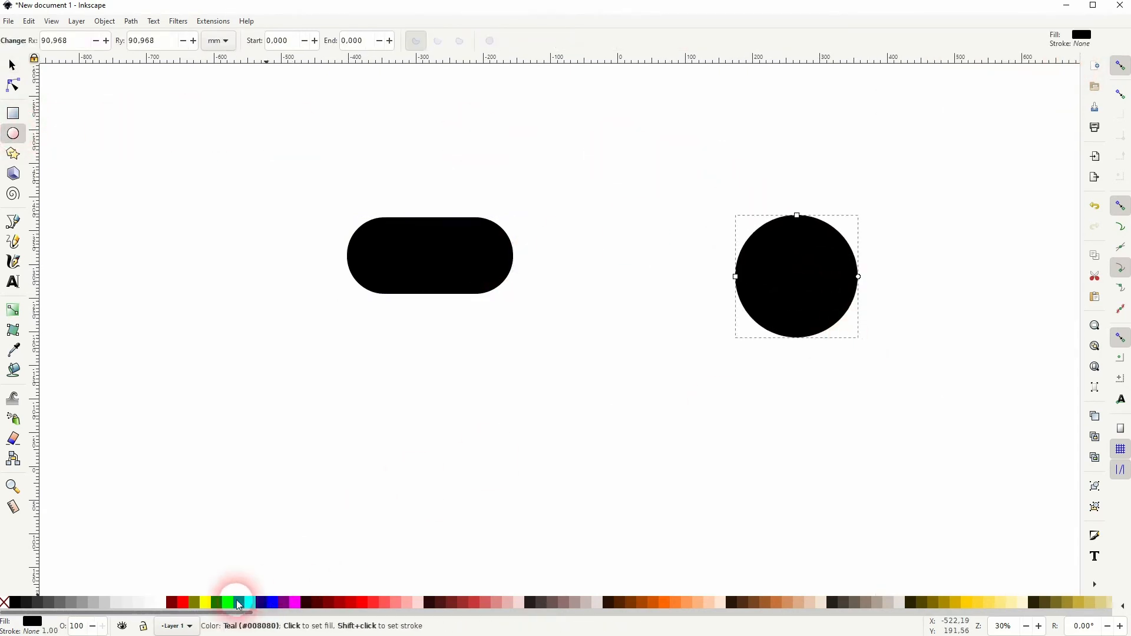
click(918, 245)
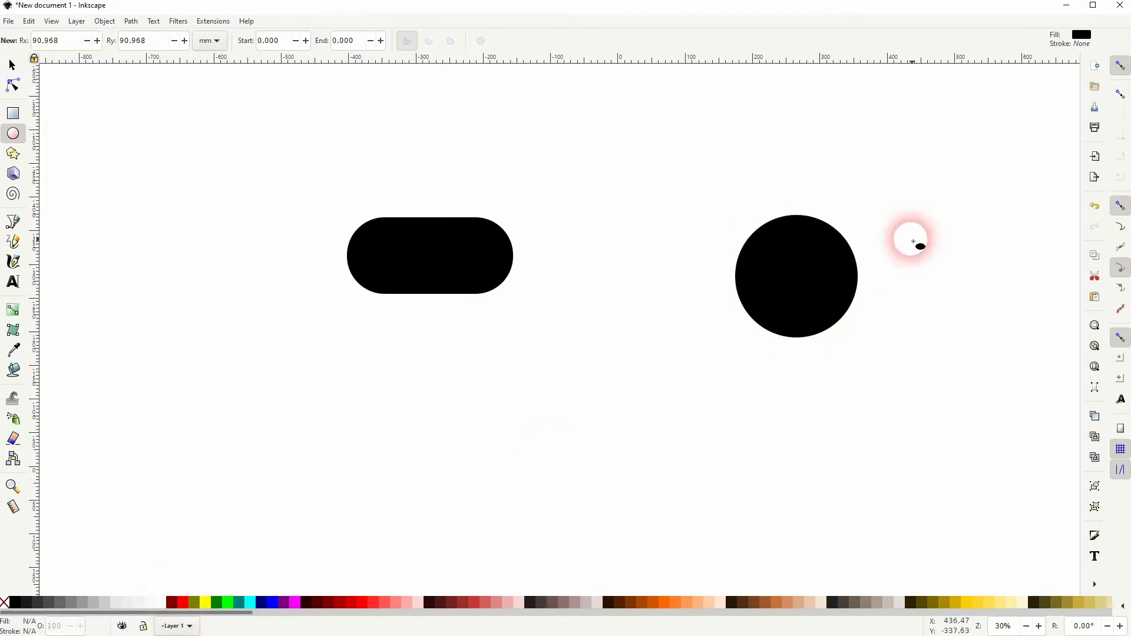
click(13, 65)
click(744, 296)
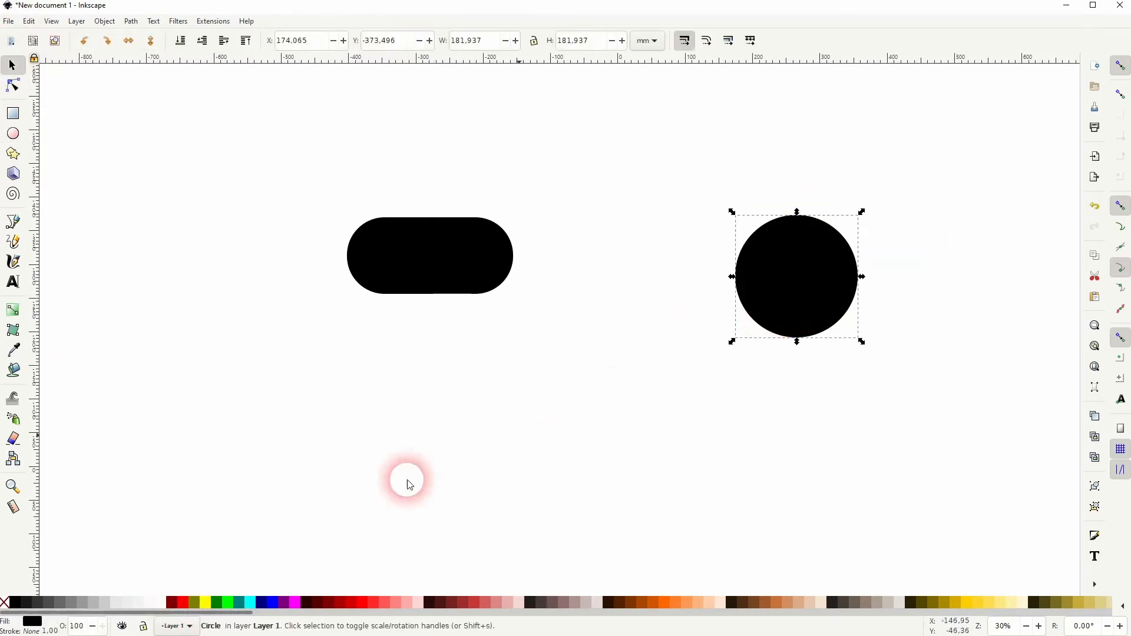
click(174, 603)
- Move the maroon circle onto the pill and align their centres with snapping to object and rotation centres enabled
drag(805, 288, 434, 266)
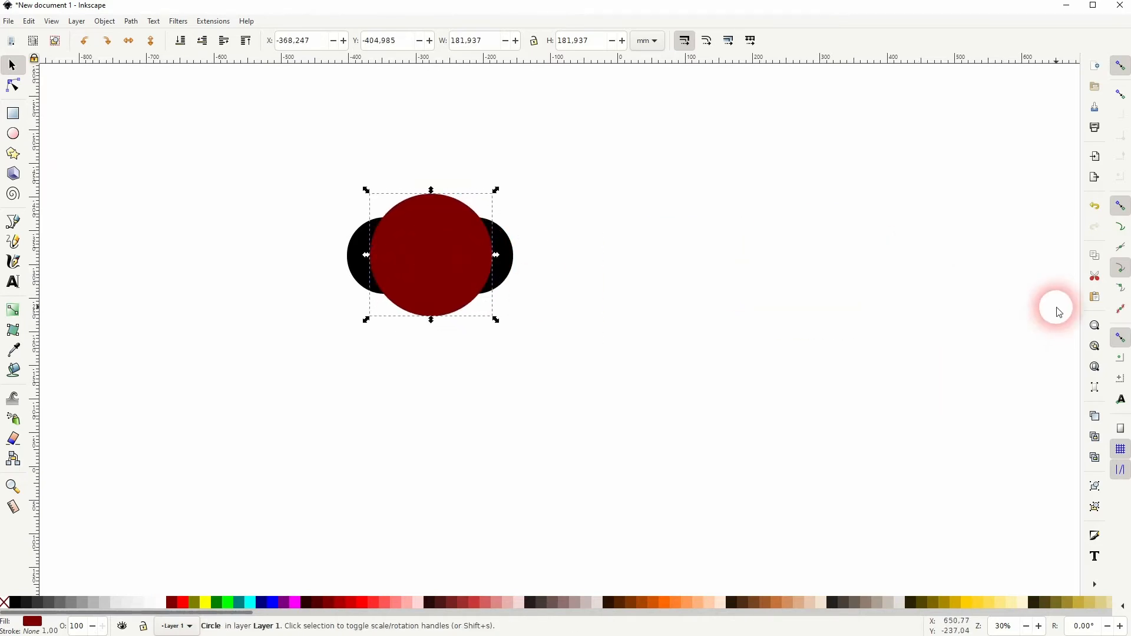
click(1119, 70)
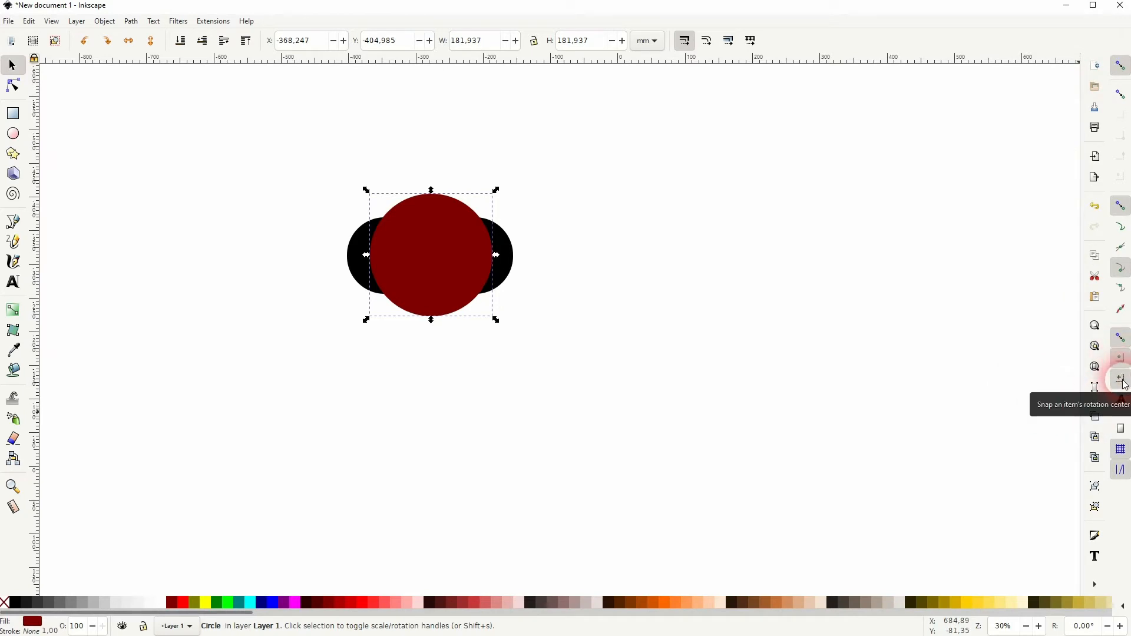
mouse_move(432, 253)
mouse_down()
mouse_move(628, 268)
mouse_move(438, 257)
mouse_up()
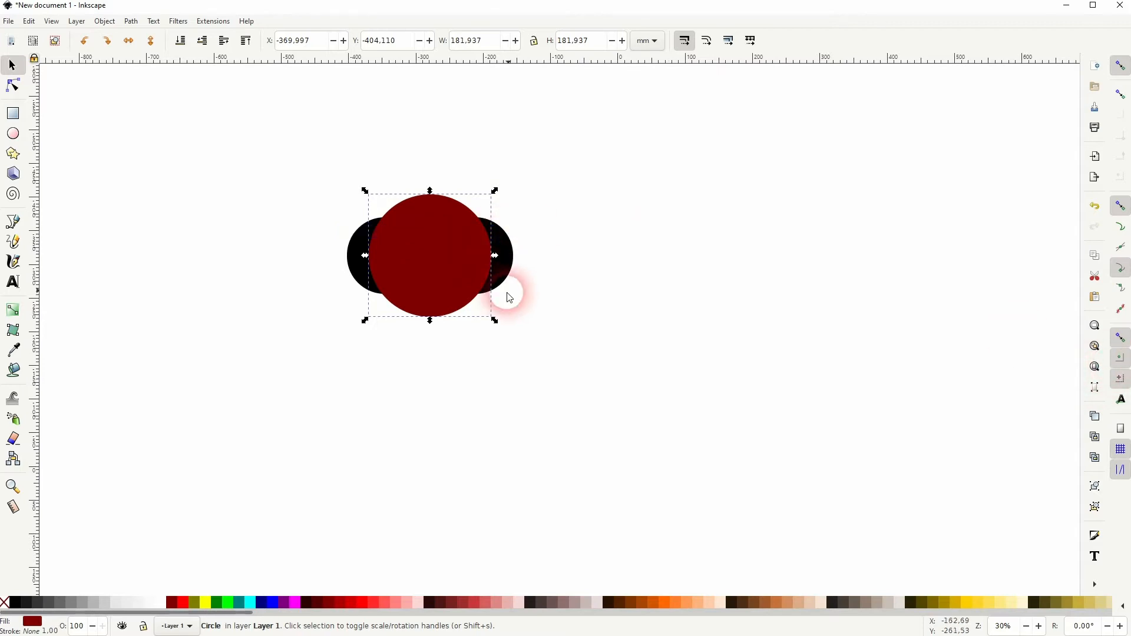
- Enable snapping to paths and smooth nodes, and shrink the circle to the pill's height, 113.711 mm
scroll(414, 284, up, 2)
drag(447, 357, 447, 301)
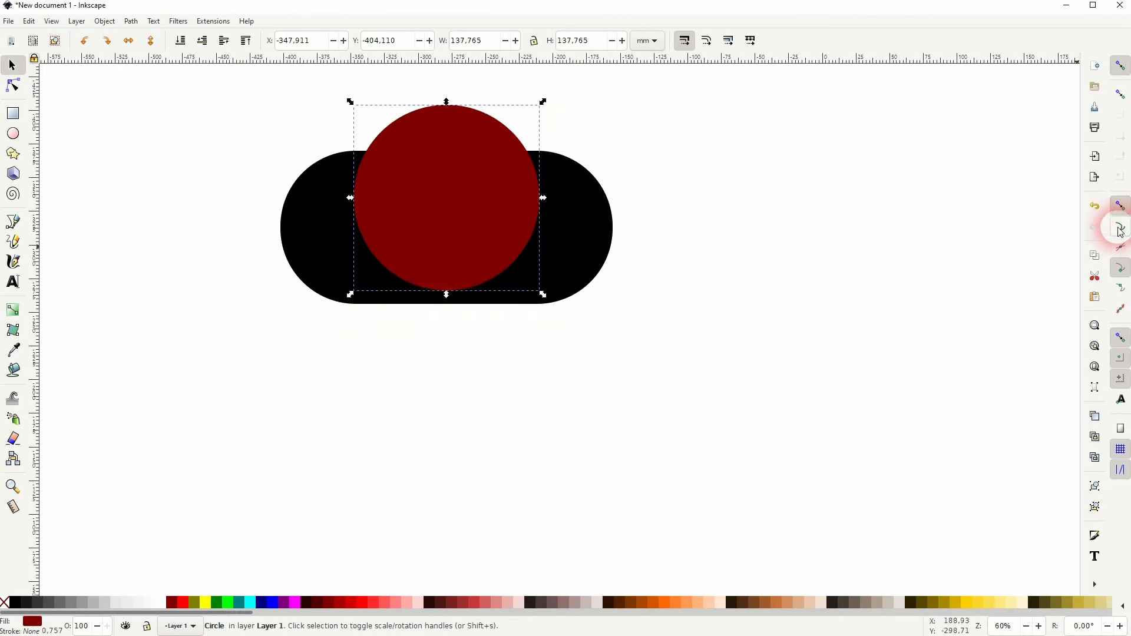
click(1118, 291)
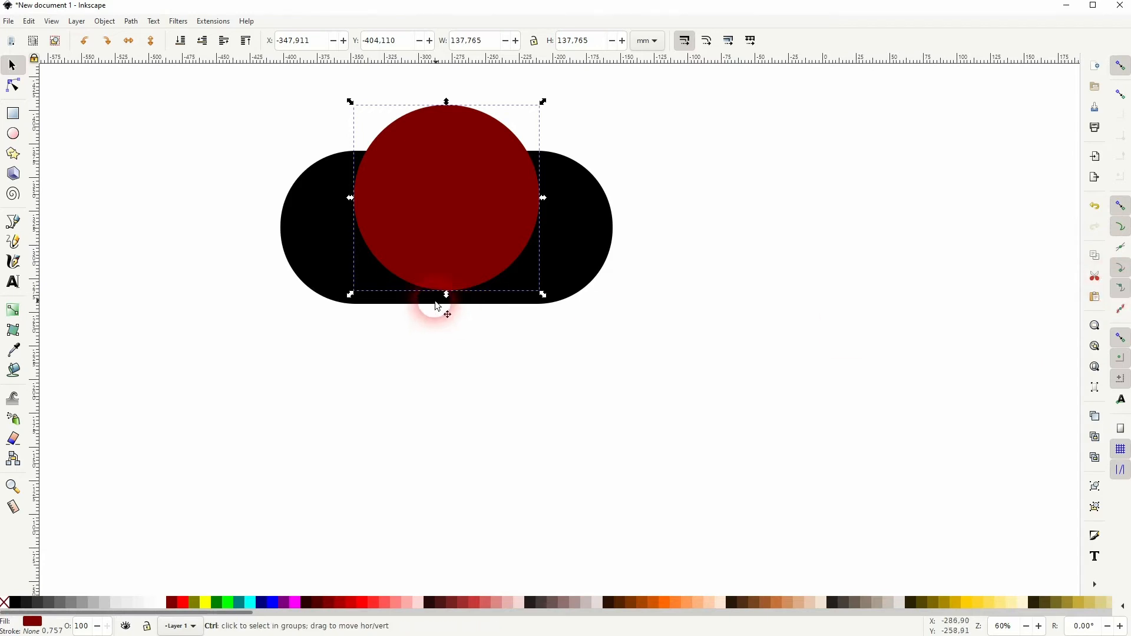
drag(447, 296, 448, 305)
drag(447, 104, 450, 143)
- Move the circle to the pill's right end and snap it flush with the rounded edge
drag(475, 224, 557, 222)
click(680, 214)
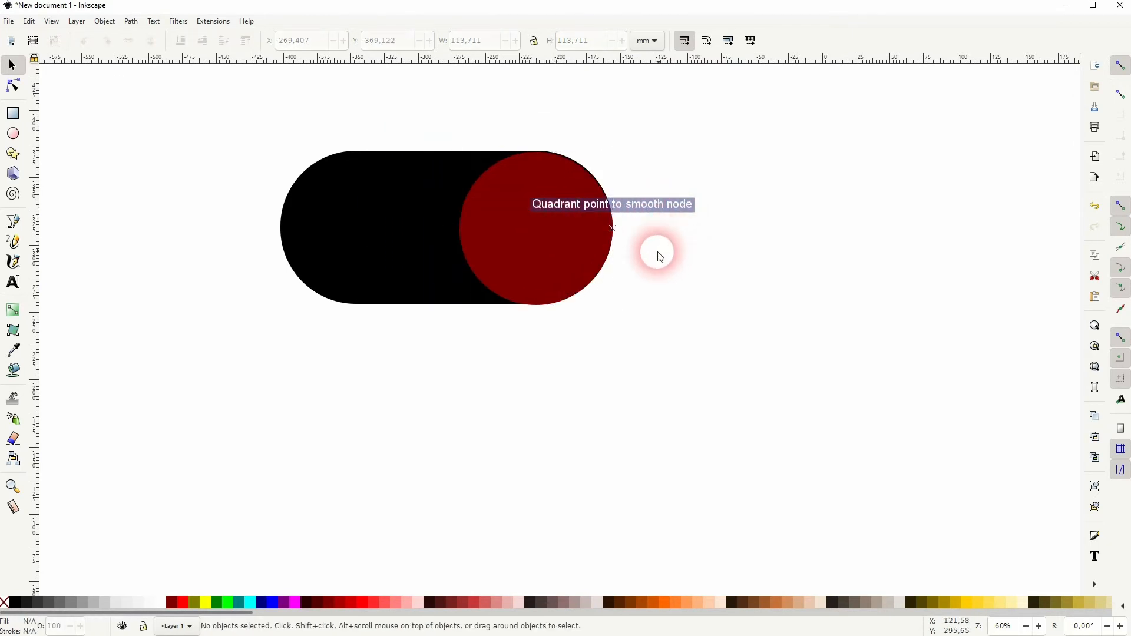
ctrl+scroll(618, 230, up, 4)
ctrl+scroll(573, 209, down, 3)
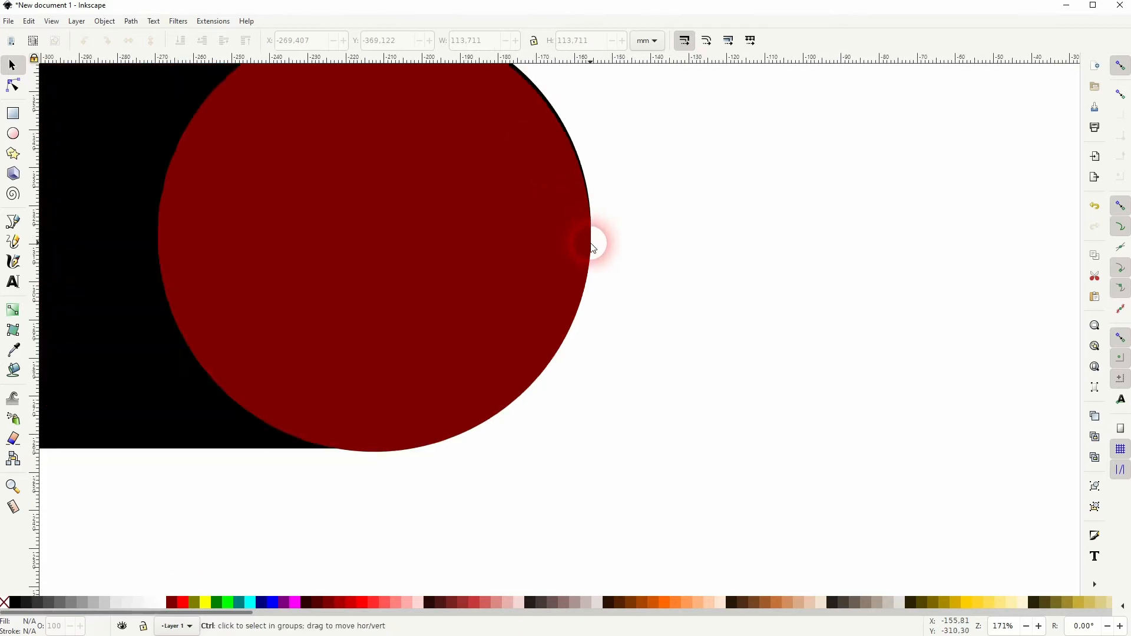
drag(503, 223, 536, 236)
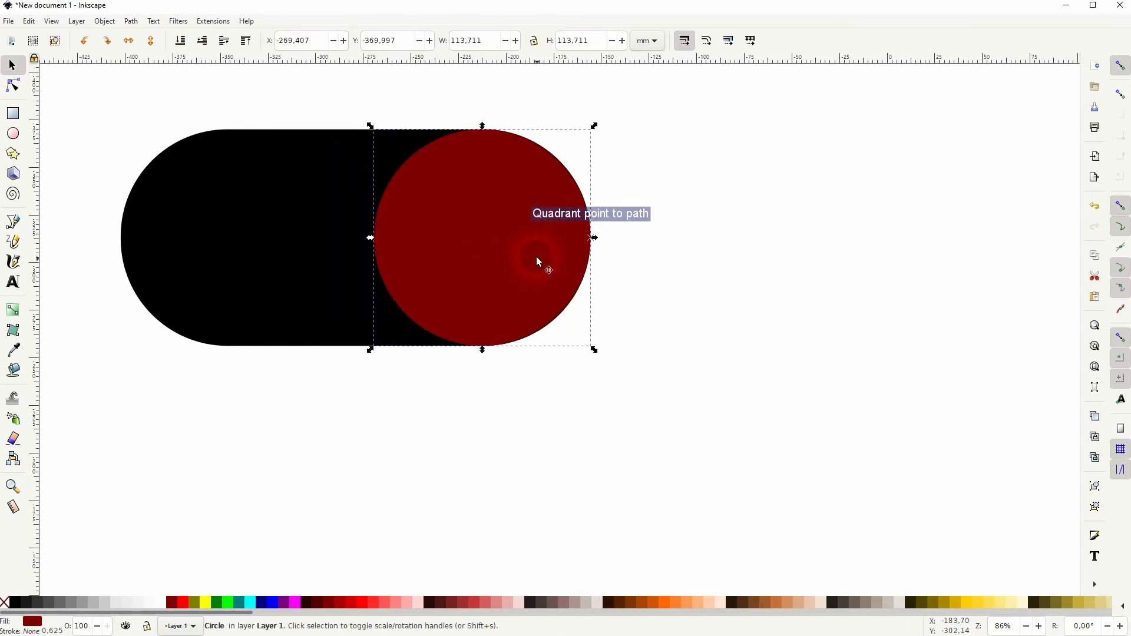
click(716, 255)
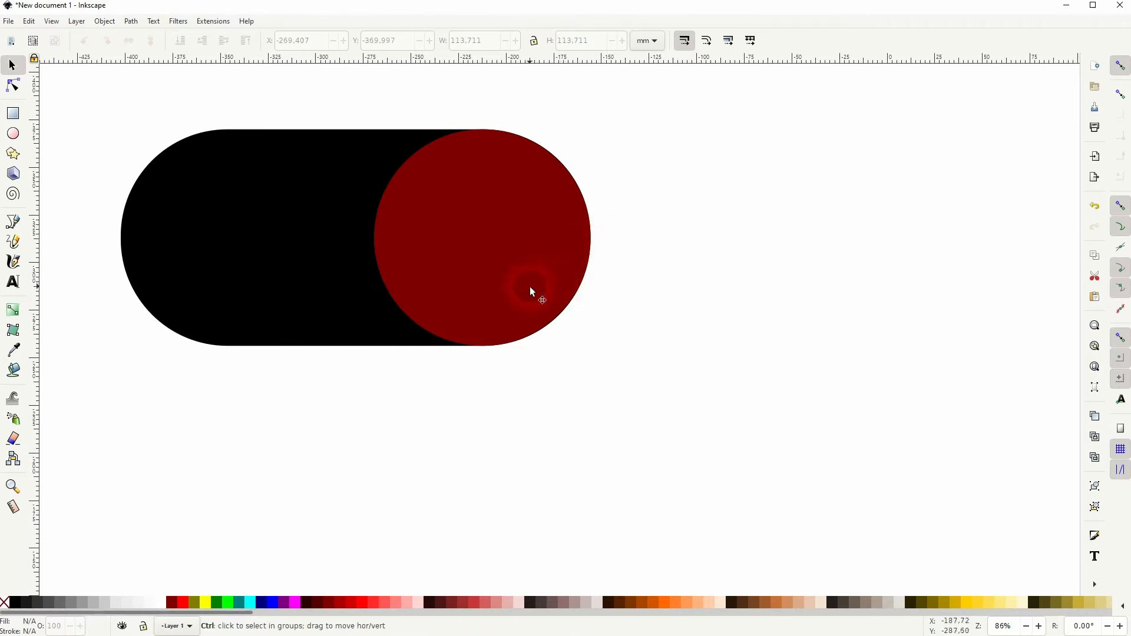
- Check the alignment of circle and pill in Outline display mode, then return to Normal
scroll(529, 286, down, 2)
scroll(522, 285, up, 1)
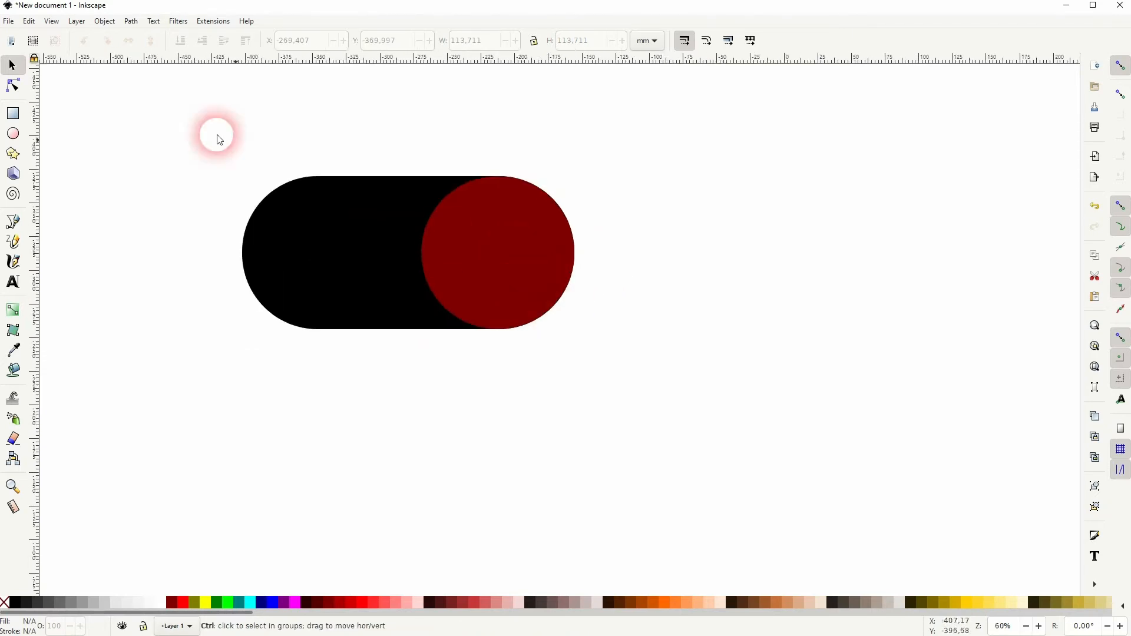
click(47, 20)
mouse_move(101, 49)
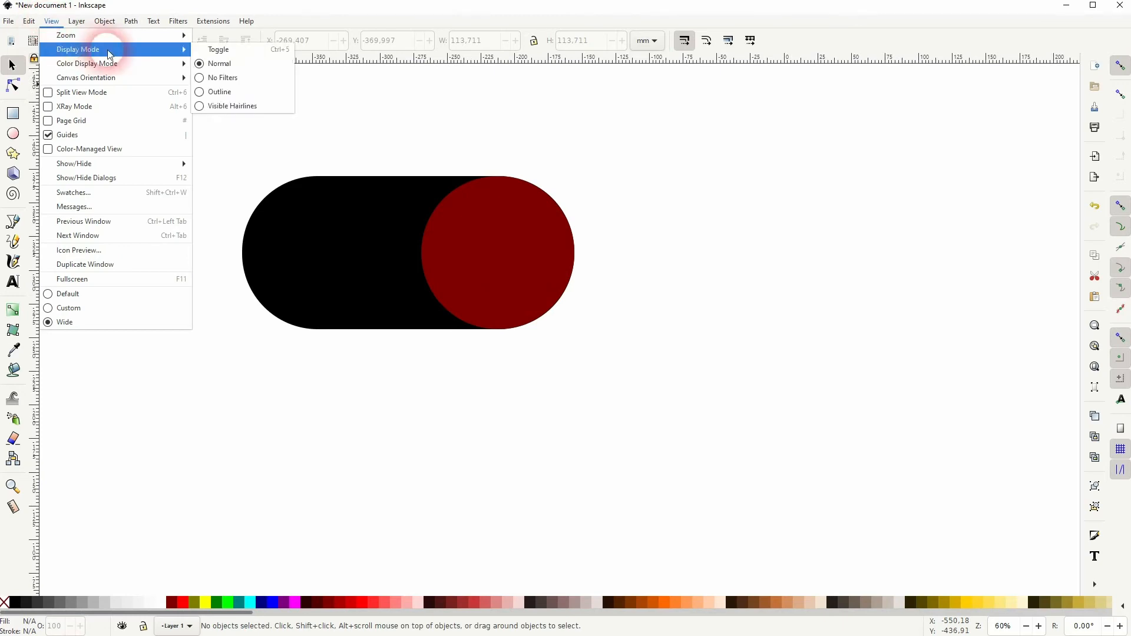
click(225, 93)
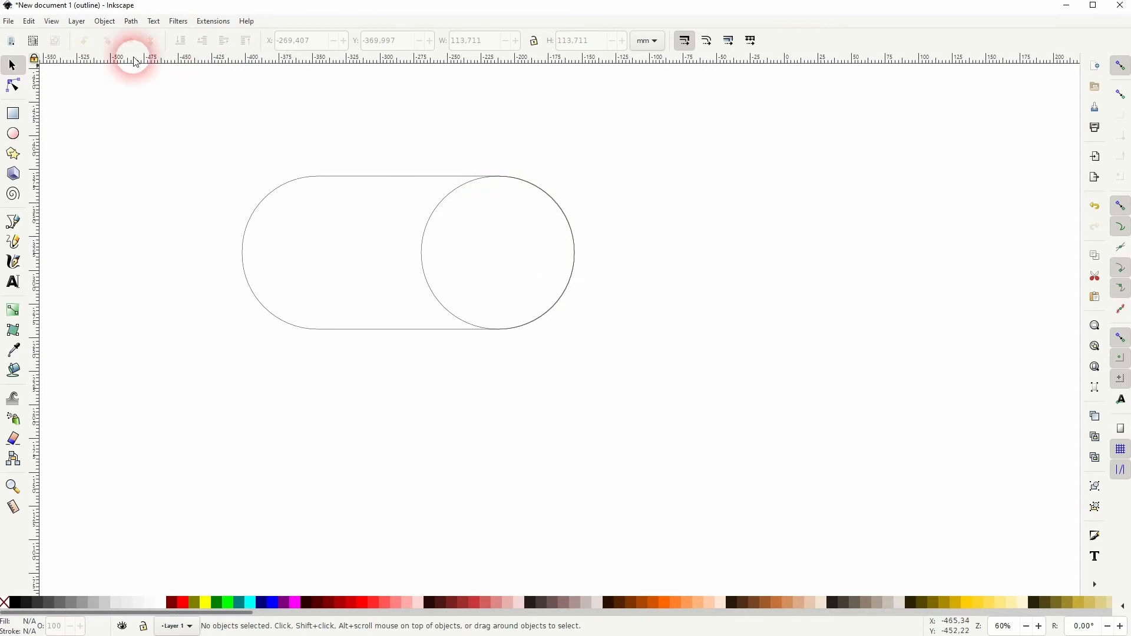
click(51, 21)
mouse_move(83, 49)
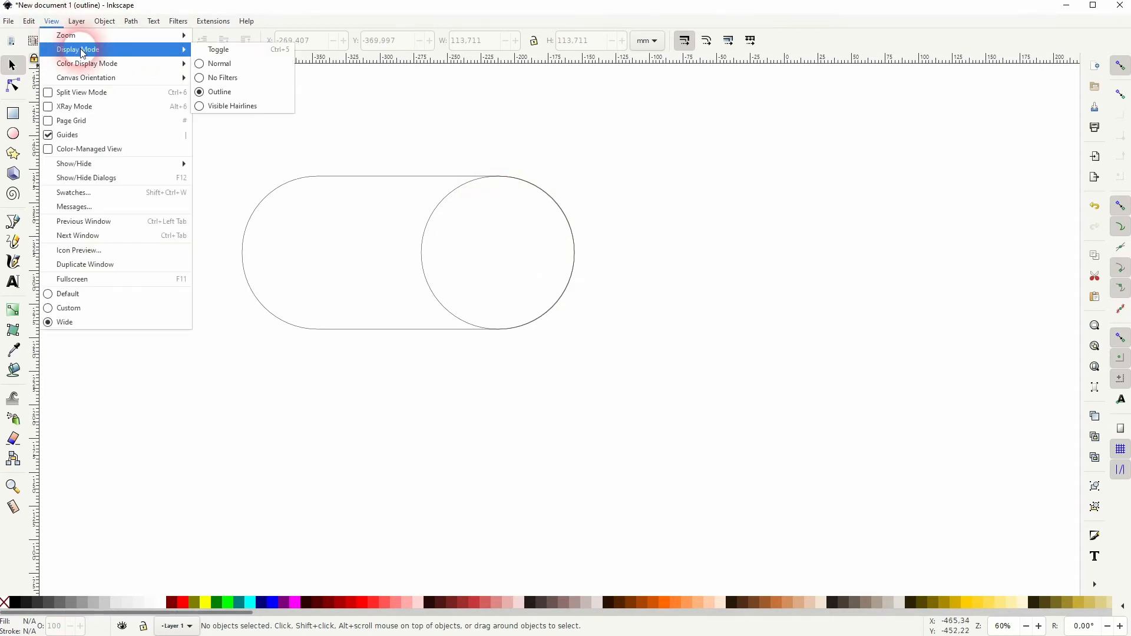
click(225, 65)
- Shift the circle slightly left to X -272.053 mm, leaving a thin black rim at the pill's right end
click(475, 253)
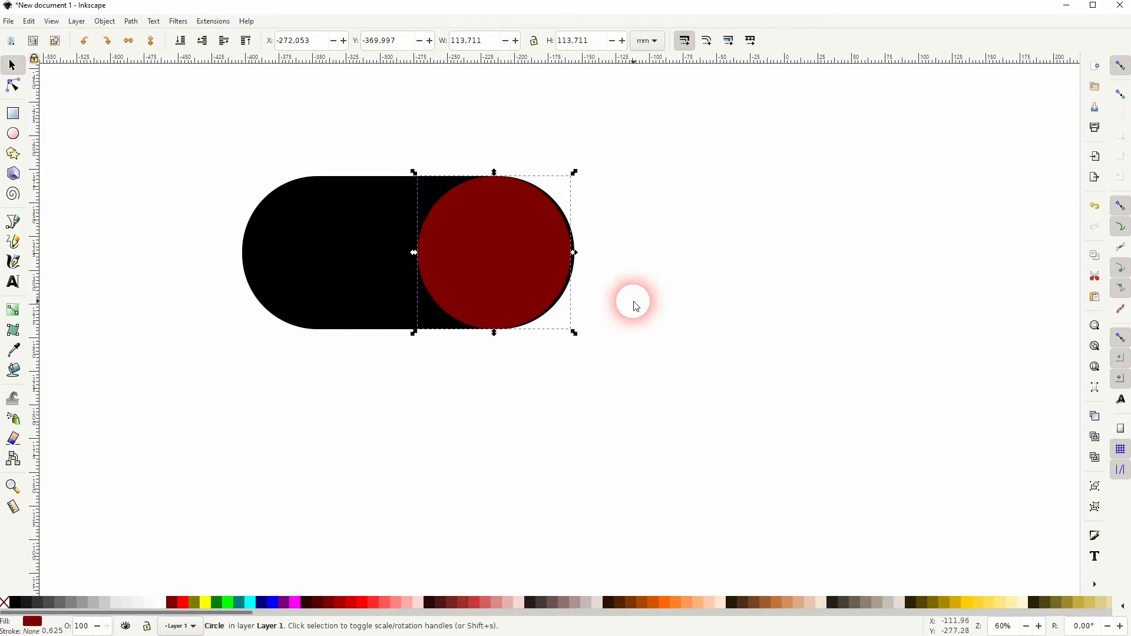
click(632, 304)
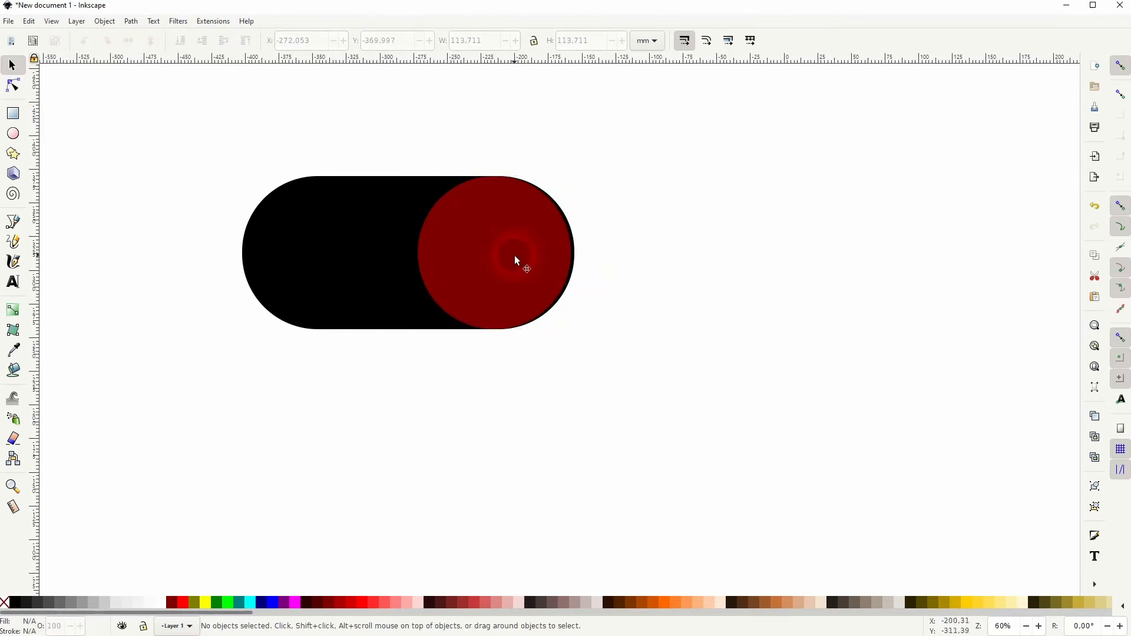
scroll(568, 240, up, 2)
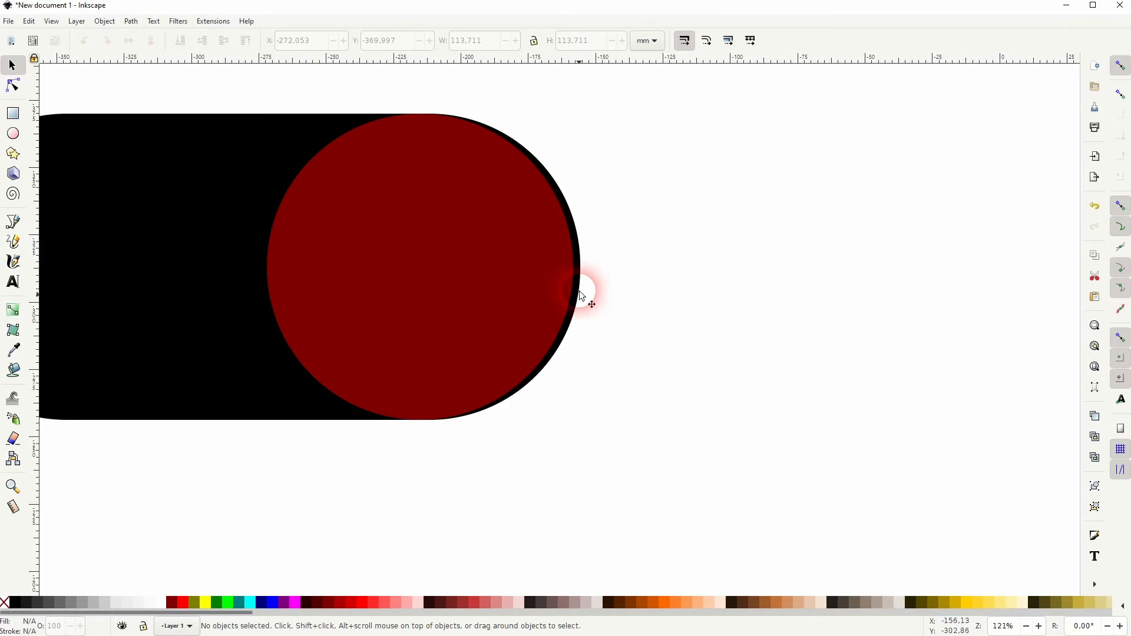
scroll(581, 329, down, 2)
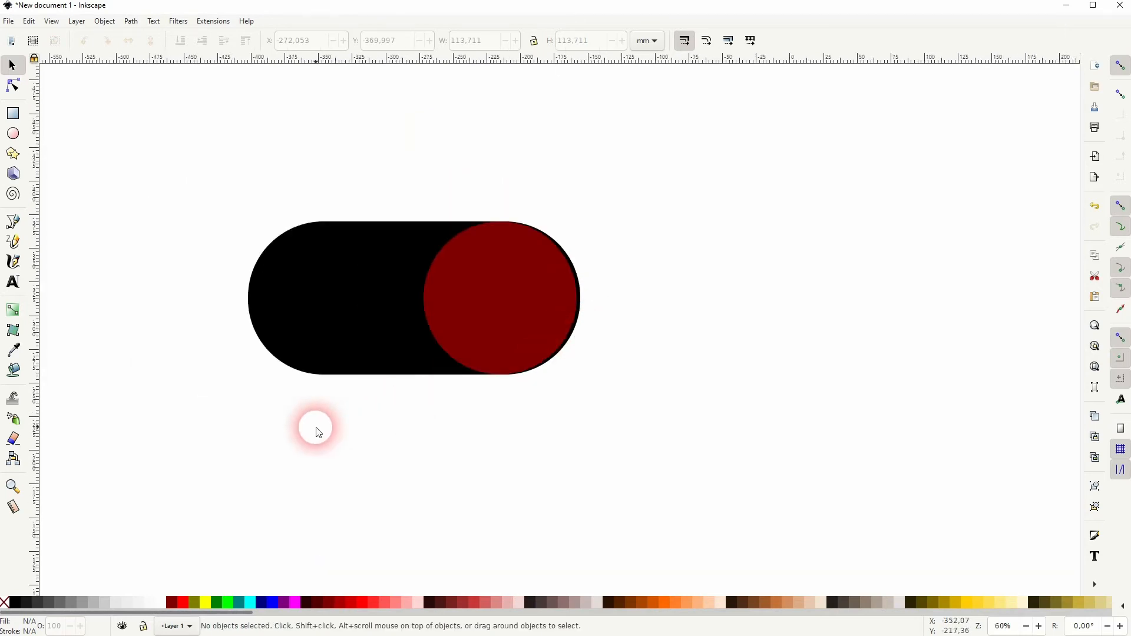
- Add the text "ON" in the empty area to the right of the pill
click(12, 282)
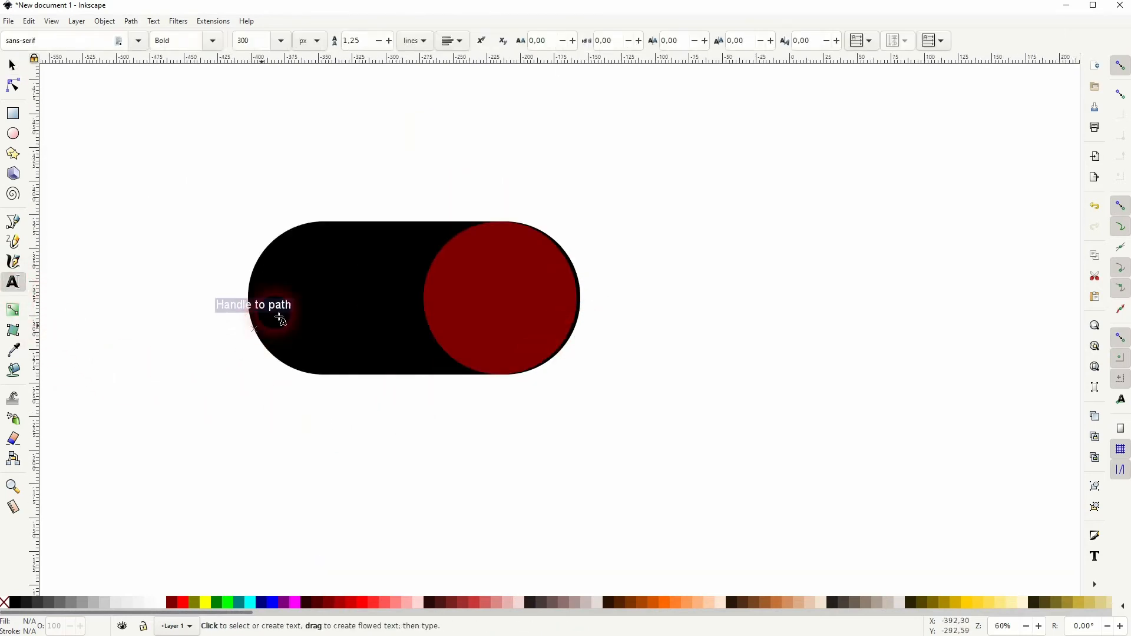
click(738, 379)
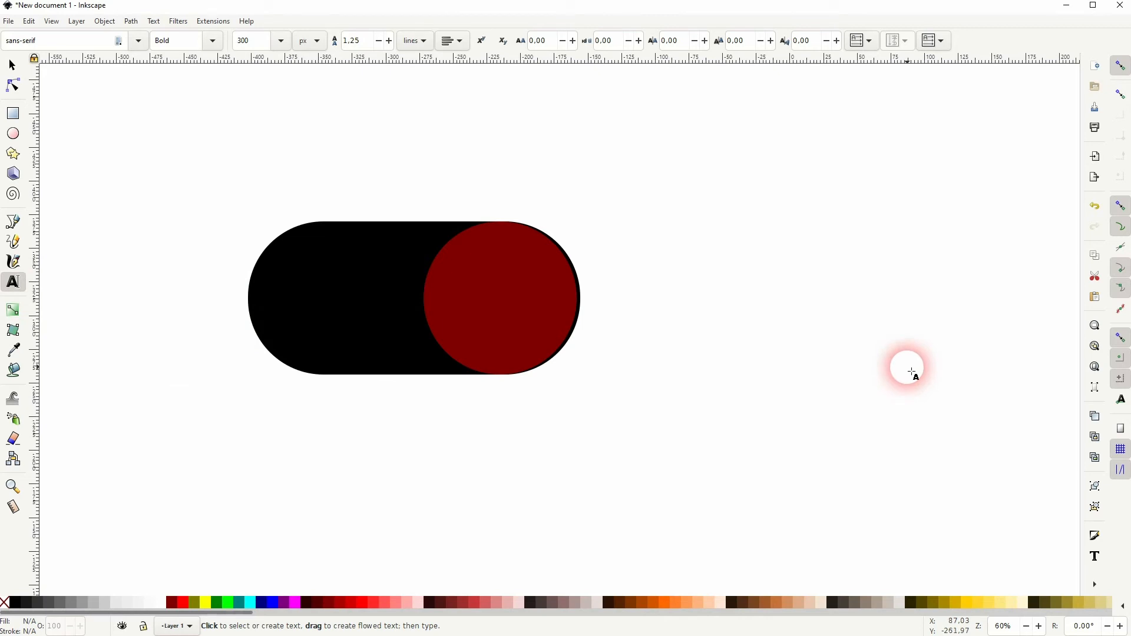
text(ON)
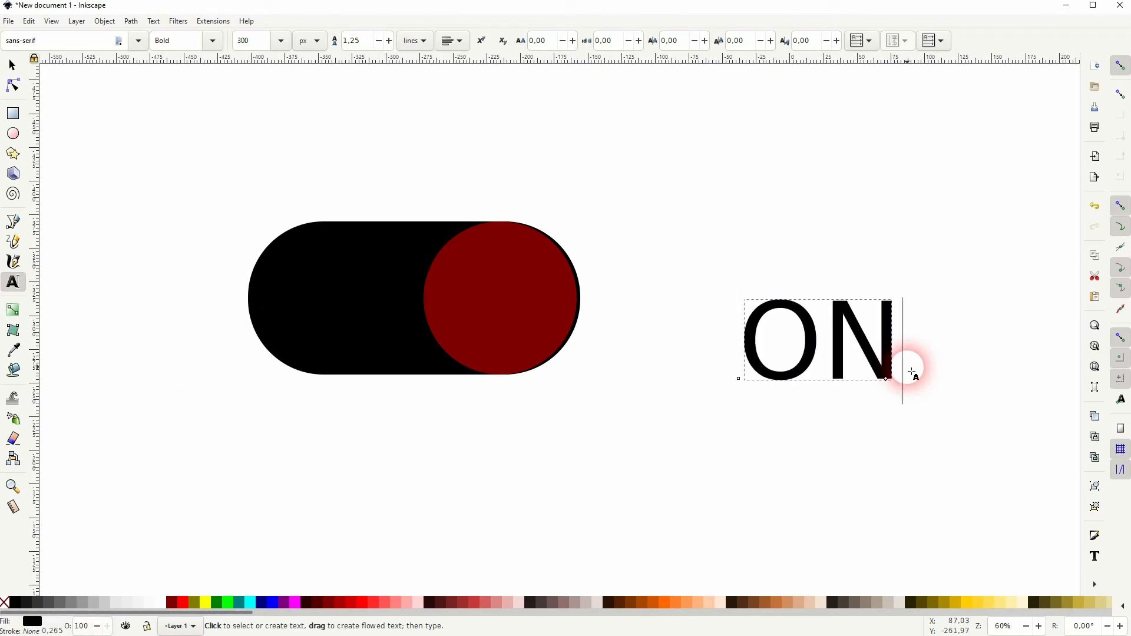
- Fill the "ON" text white, place it on the pill's left half and scale it down slightly
click(13, 66)
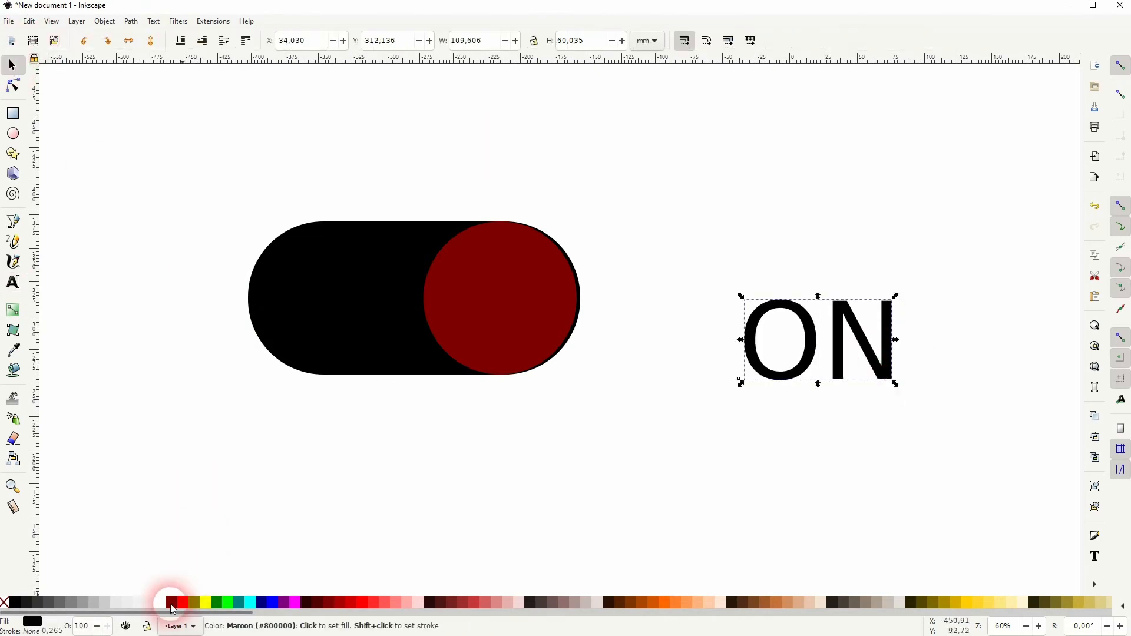
click(164, 602)
drag(833, 341, 349, 298)
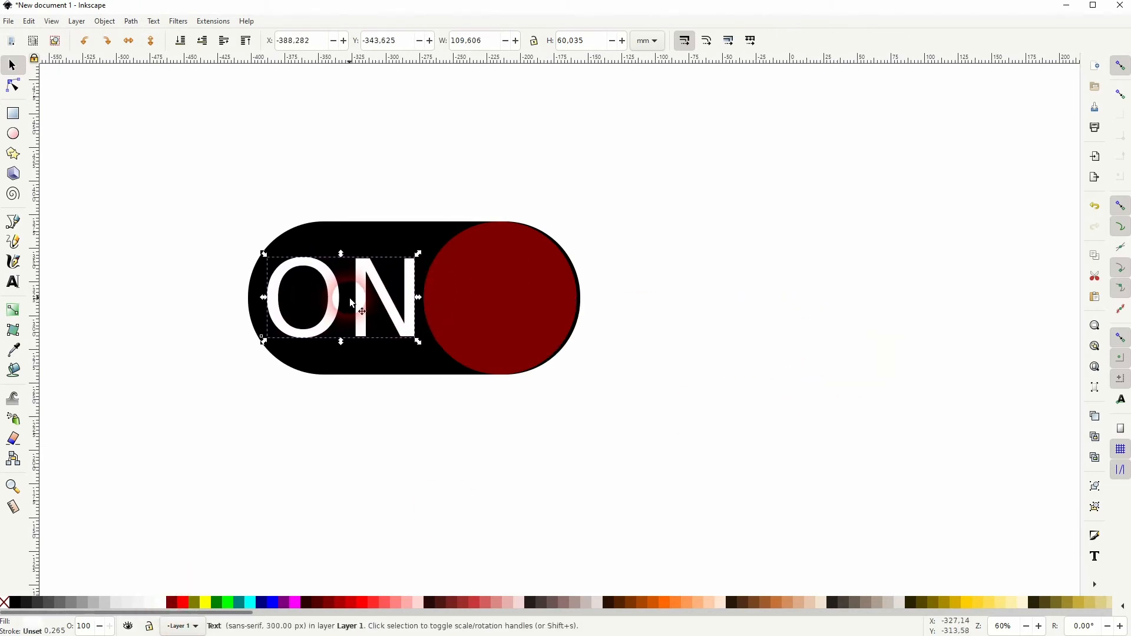
drag(418, 298, 396, 307)
- Fill the maroon circle white
click(481, 313)
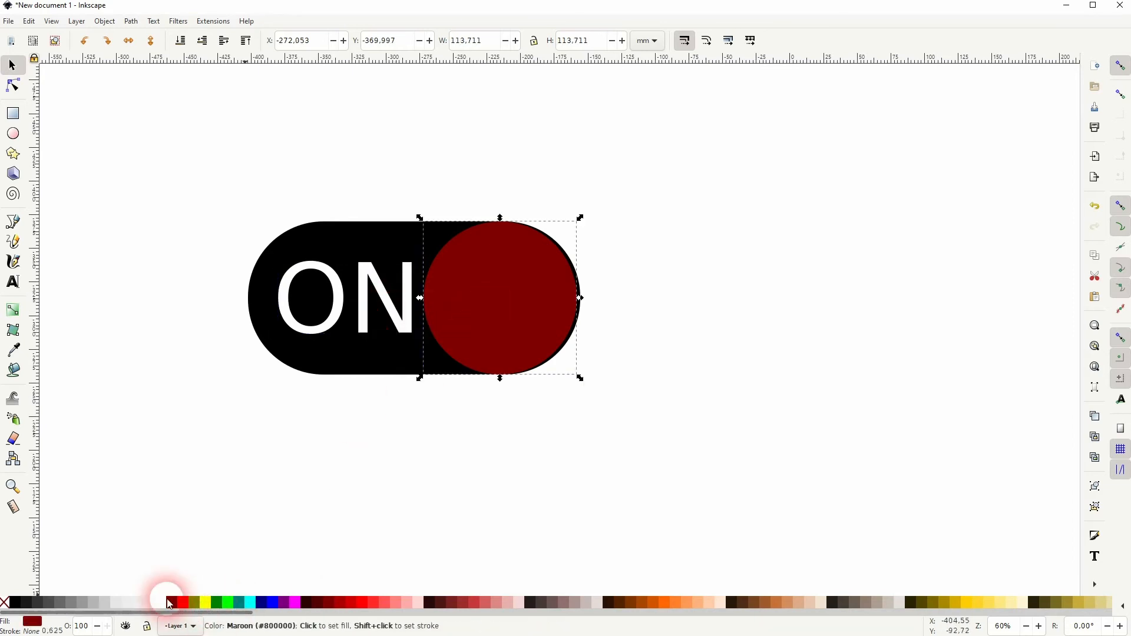
click(166, 602)
click(348, 515)
- Open the Align and Distribute settings with nothing selected
drag(164, 423, 680, 116)
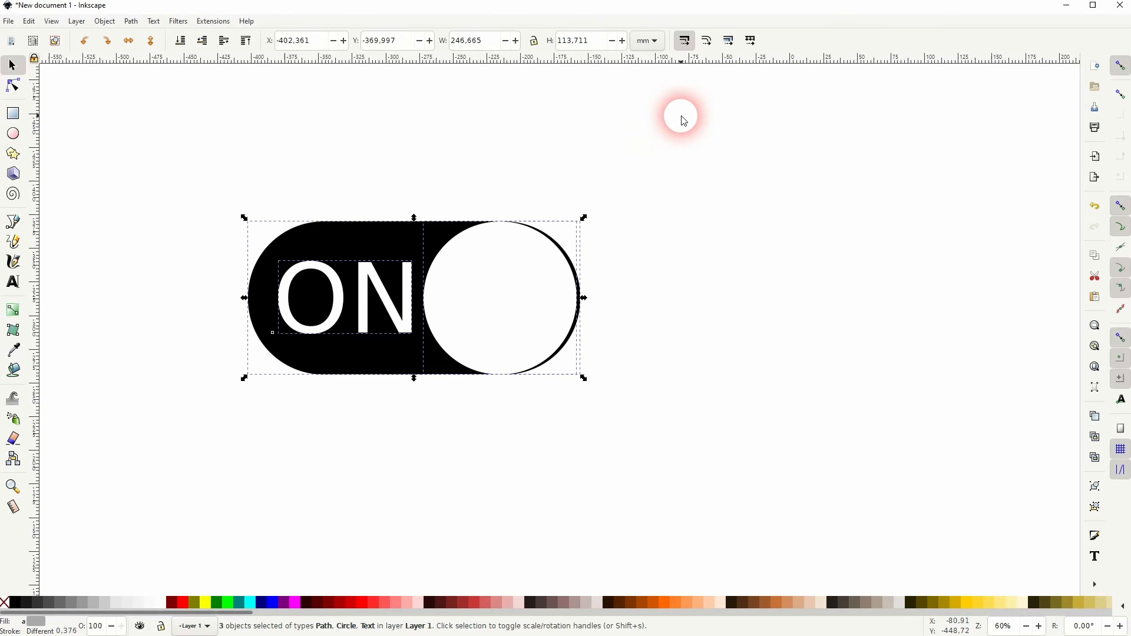
click(708, 181)
click(105, 21)
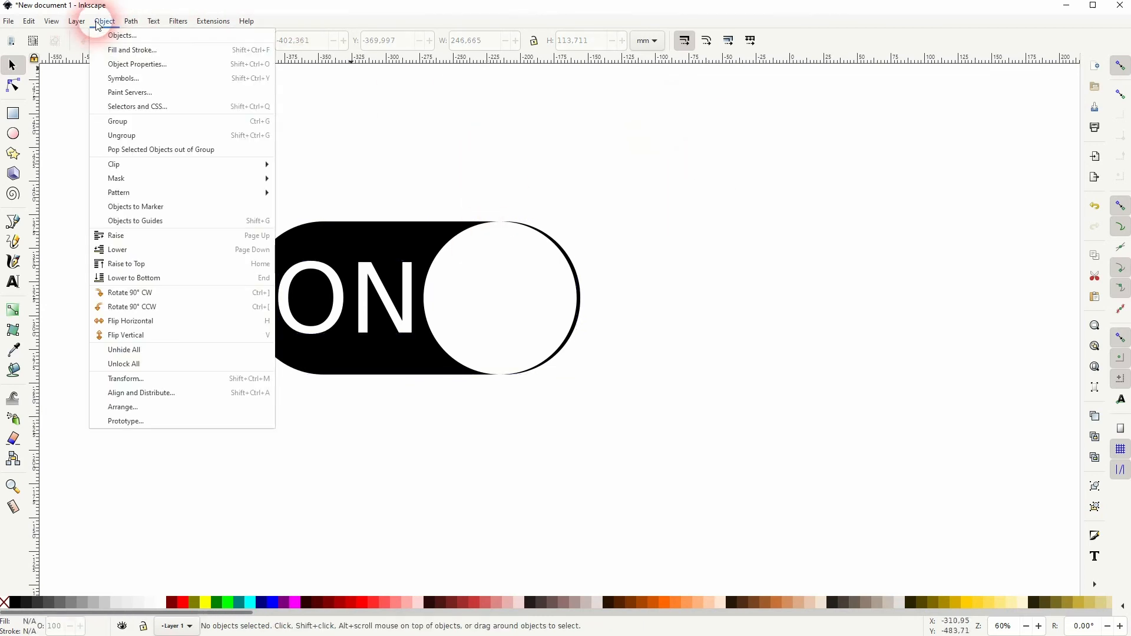
click(157, 392)
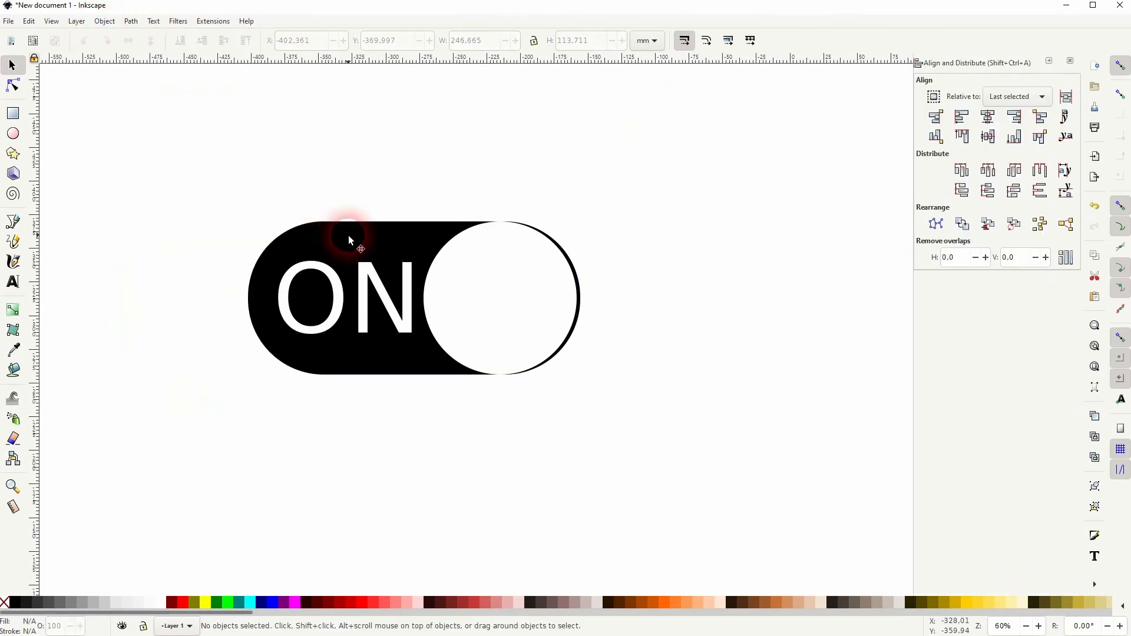
- Try to center the pill and the "ON" text on a common horizontal axis, with the text as the alignment anchor
click(317, 296)
shift+click(321, 321)
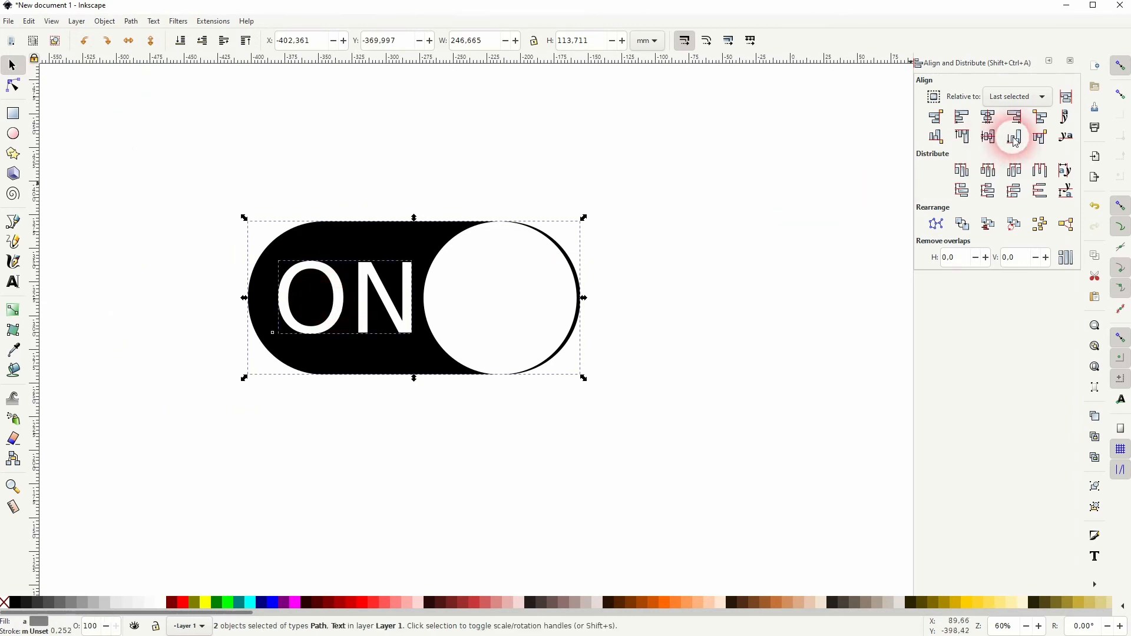
click(988, 136)
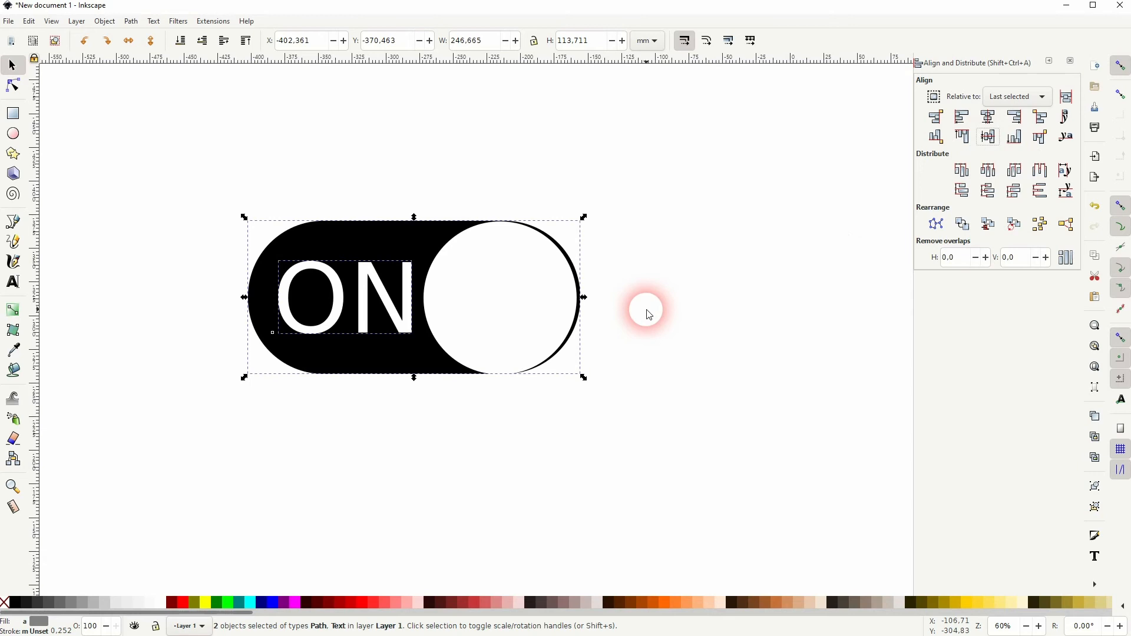
click(675, 266)
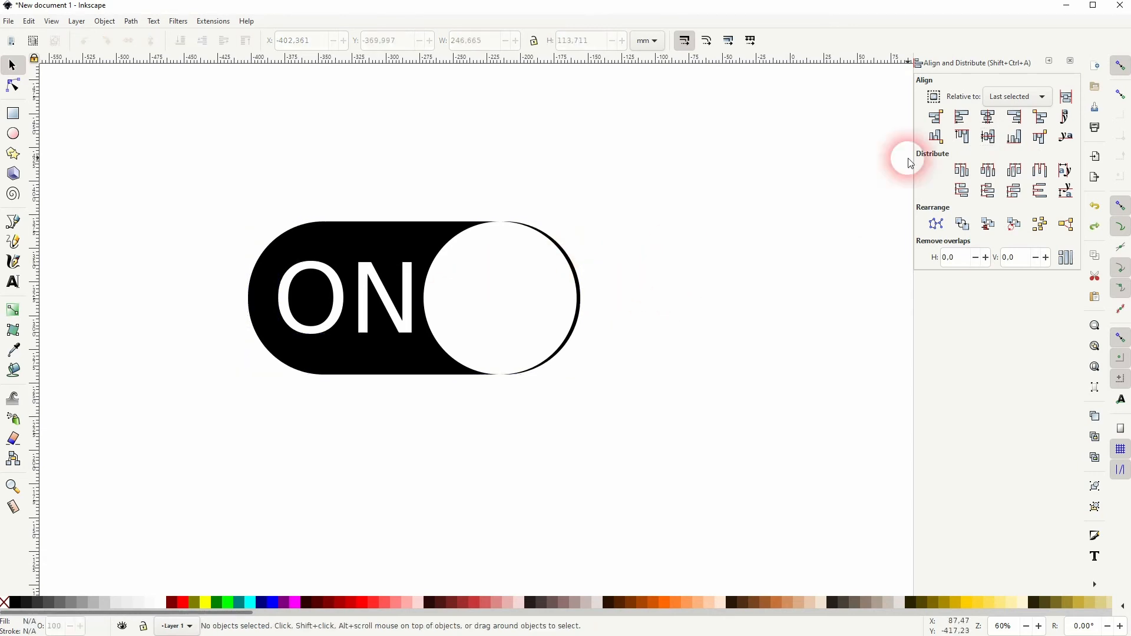
- Center the "ON" text vertically on the pill, aligning relative to Last selected with the pill as anchor
click(1051, 97)
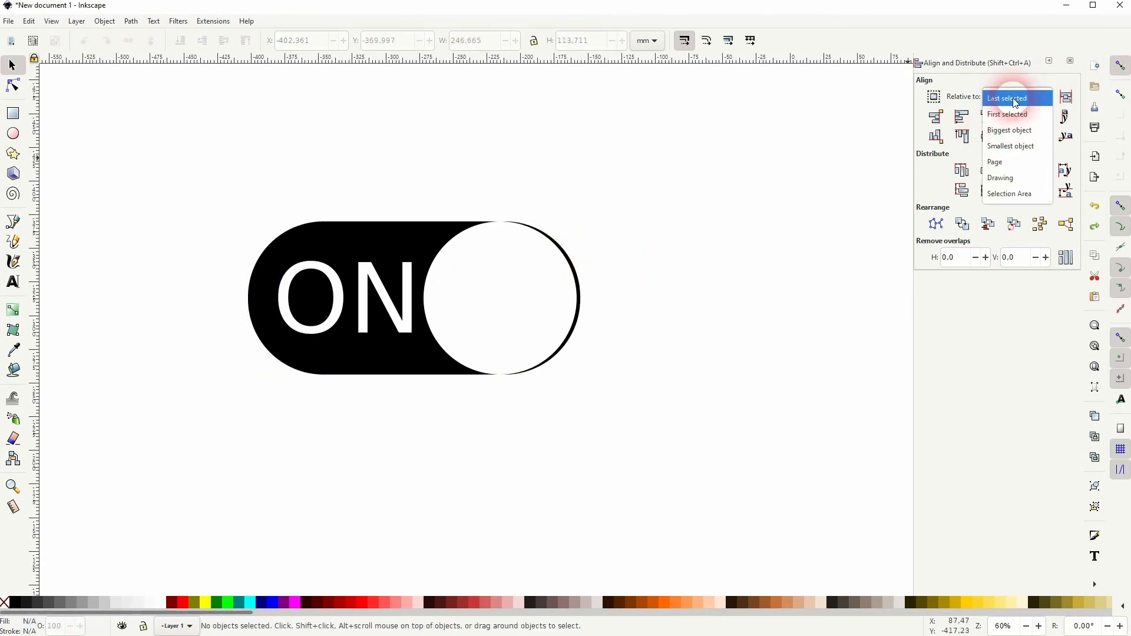
click(1013, 99)
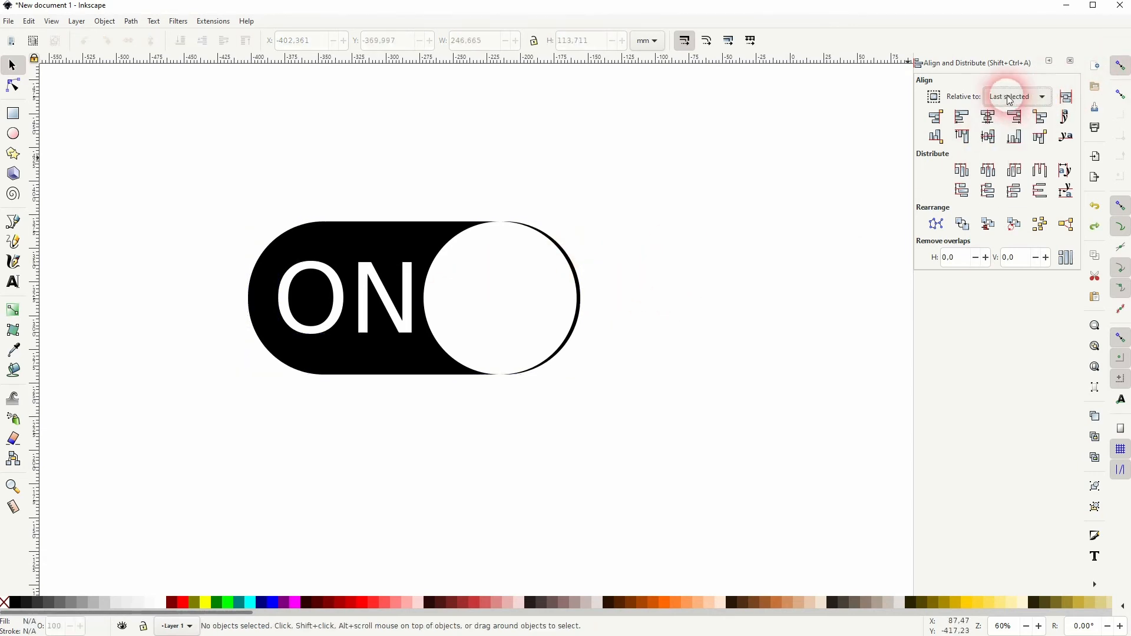
click(366, 297)
shift+click(383, 238)
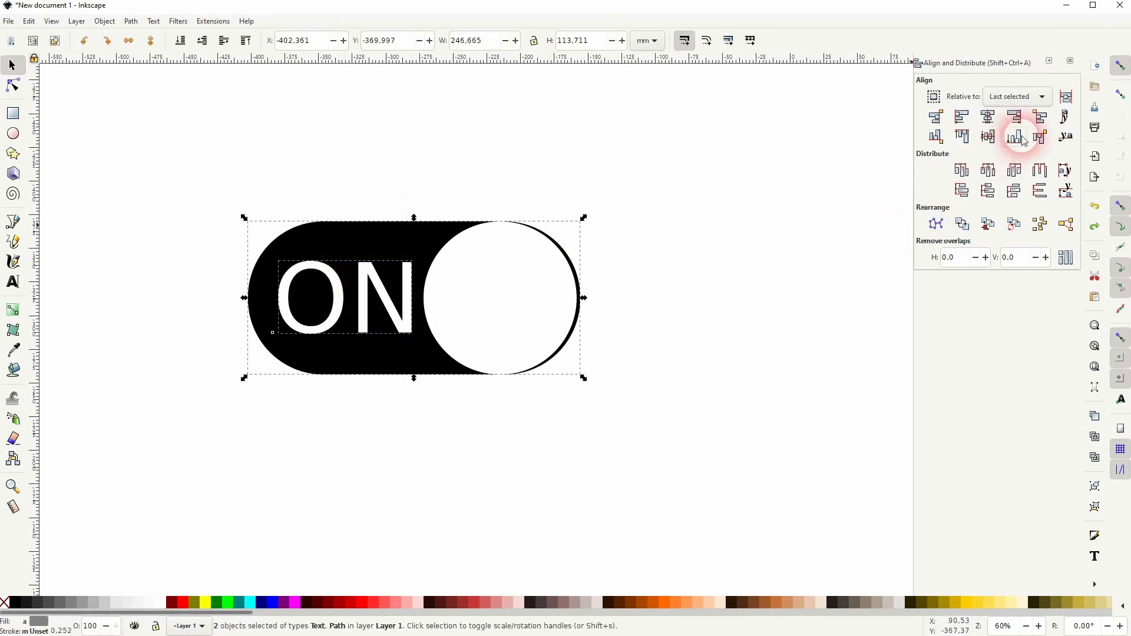
click(994, 138)
click(599, 311)
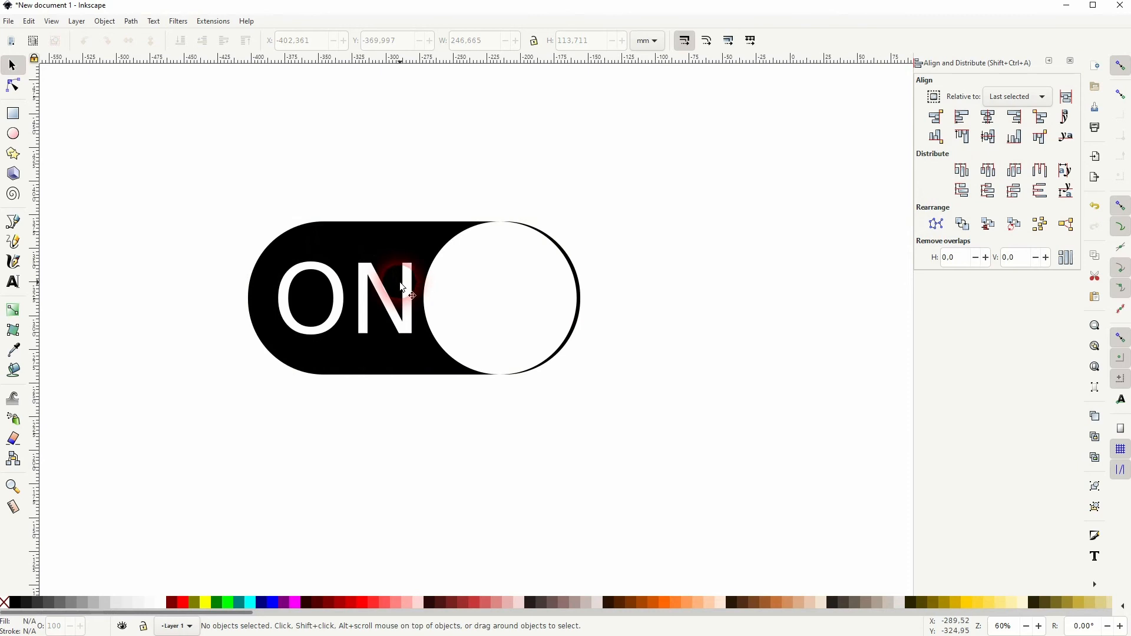
- Duplicate the whole switch, move the copy 147.82 mm straight below the original and delete the copy's "ON" text
drag(162, 420, 753, 114)
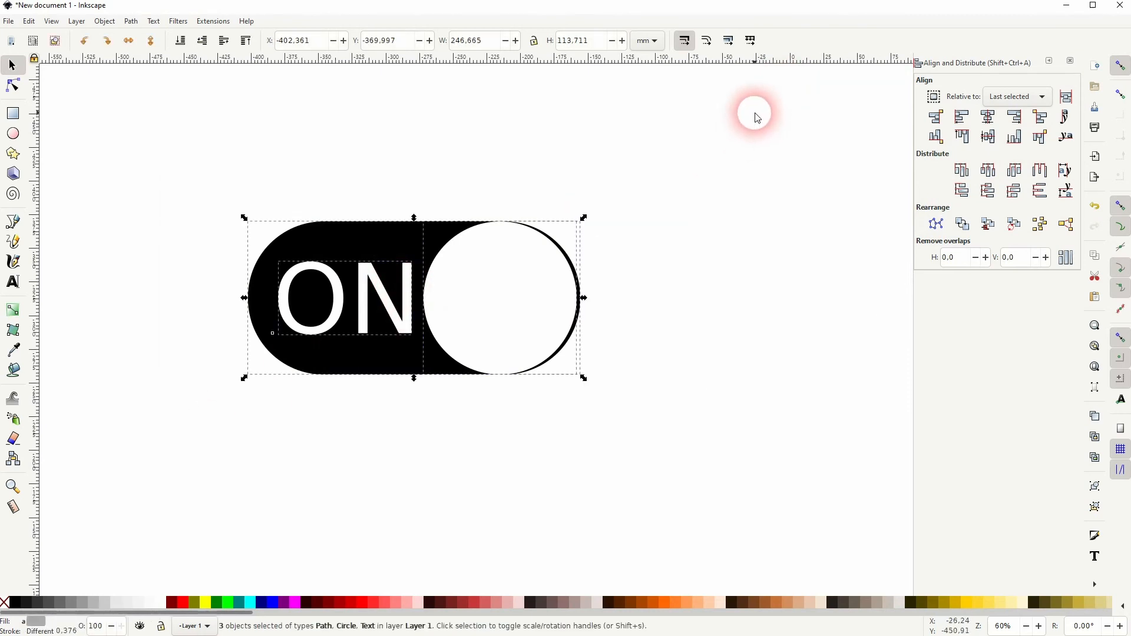
key(ctrl+d)
drag(517, 296, 497, 509)
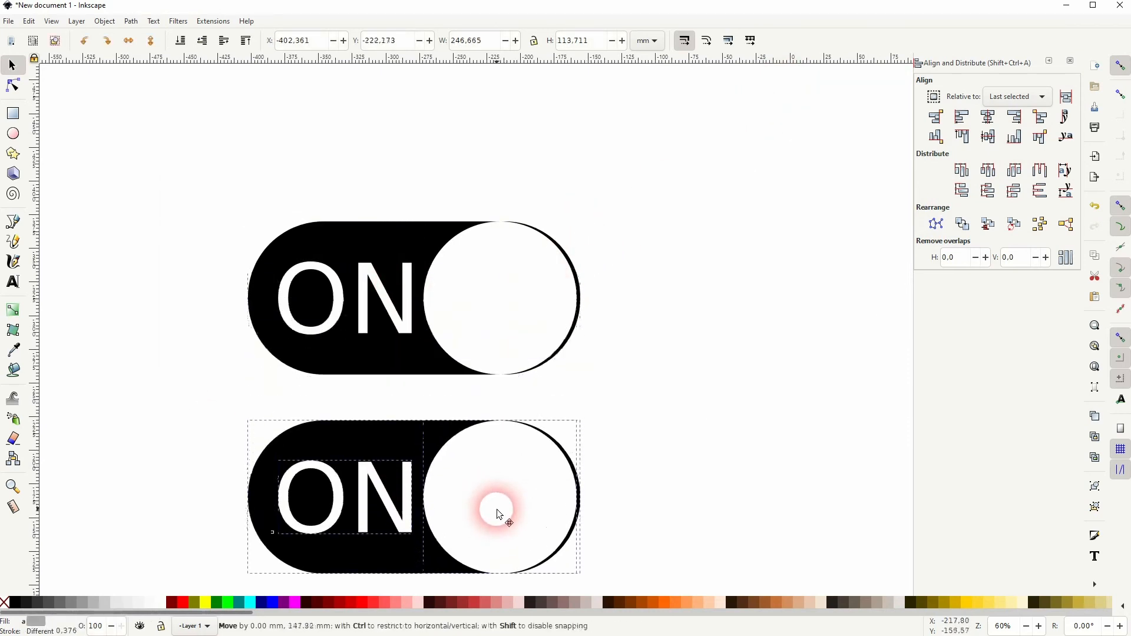
click(669, 452)
click(368, 507)
key(Delete)
- Rotate the lower pill and its circle together by 180° so the circle sits at the pill's left end
drag(215, 383, 621, 578)
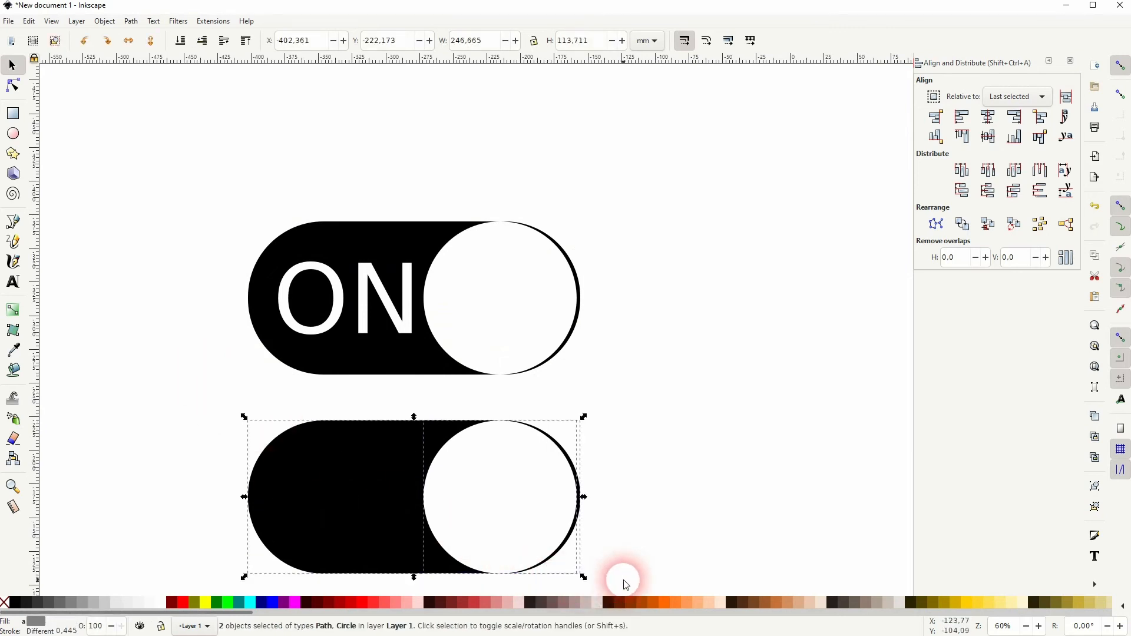
click(575, 435)
drag(583, 412, 227, 561)
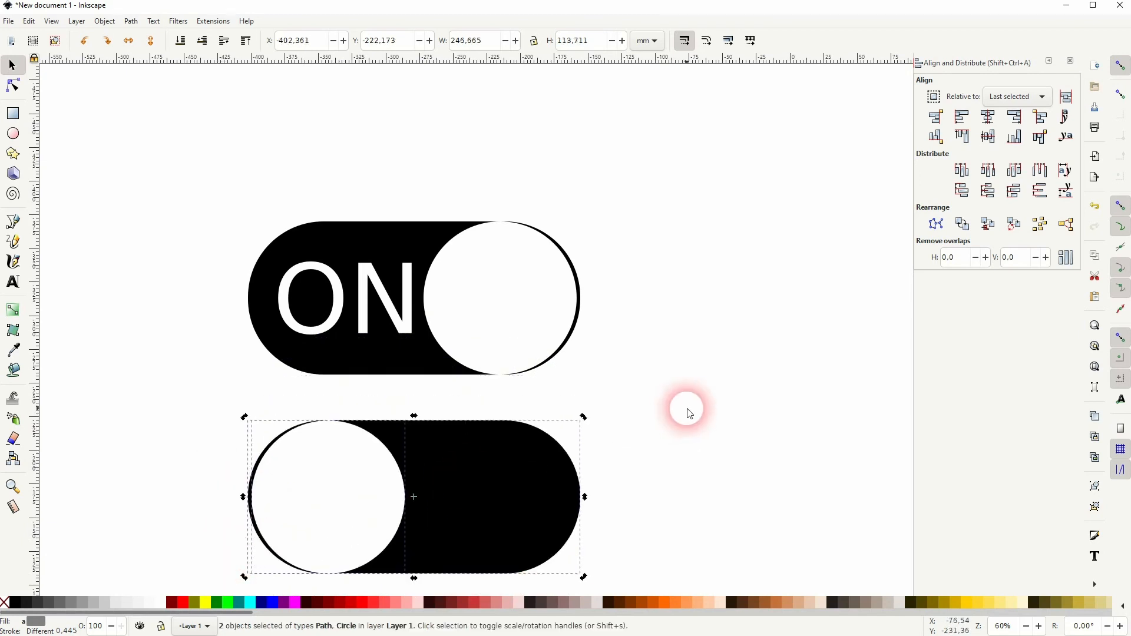
click(686, 409)
- Duplicate the "ON" text onto the lower pill's black right part and change the copy to "OFF"
click(367, 317)
key(ctrl+d)
drag(368, 317, 497, 514)
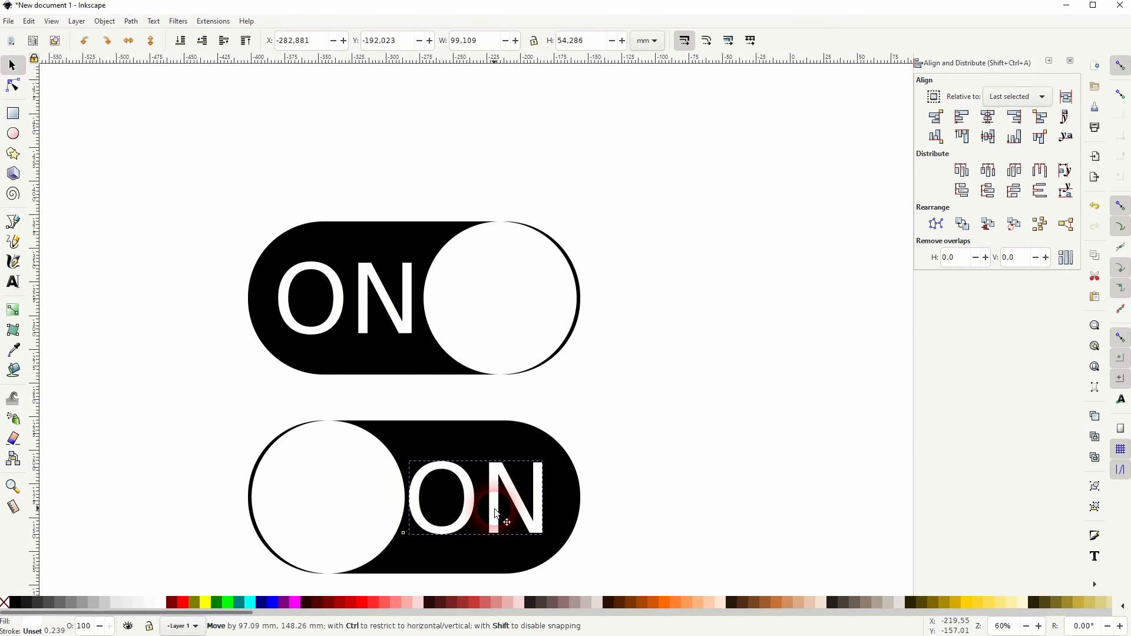
key(t)
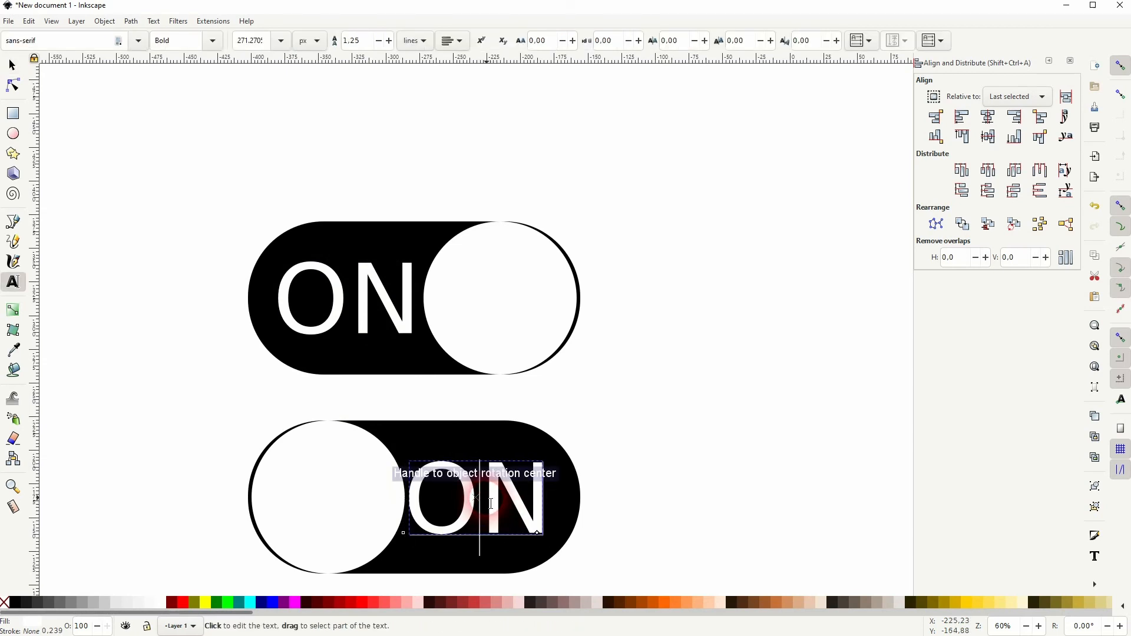
key(Delete)
text(FF)
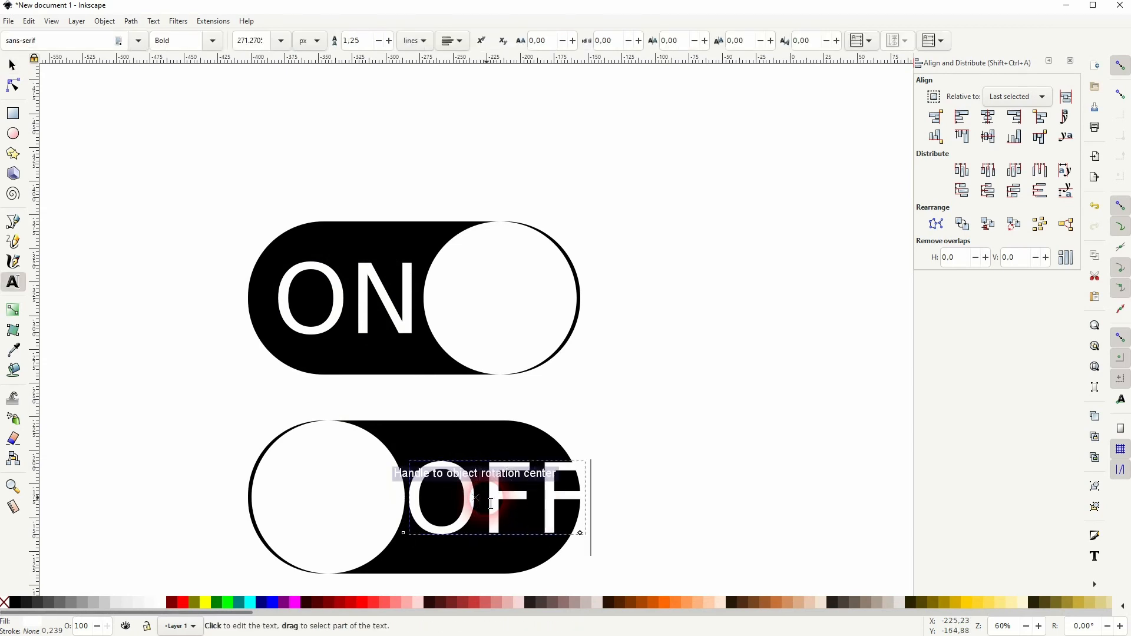
- Scale the "ON" and "OFF" texts down together proportionally to a combined width of about 194 mm
click(13, 65)
shift+click(406, 329)
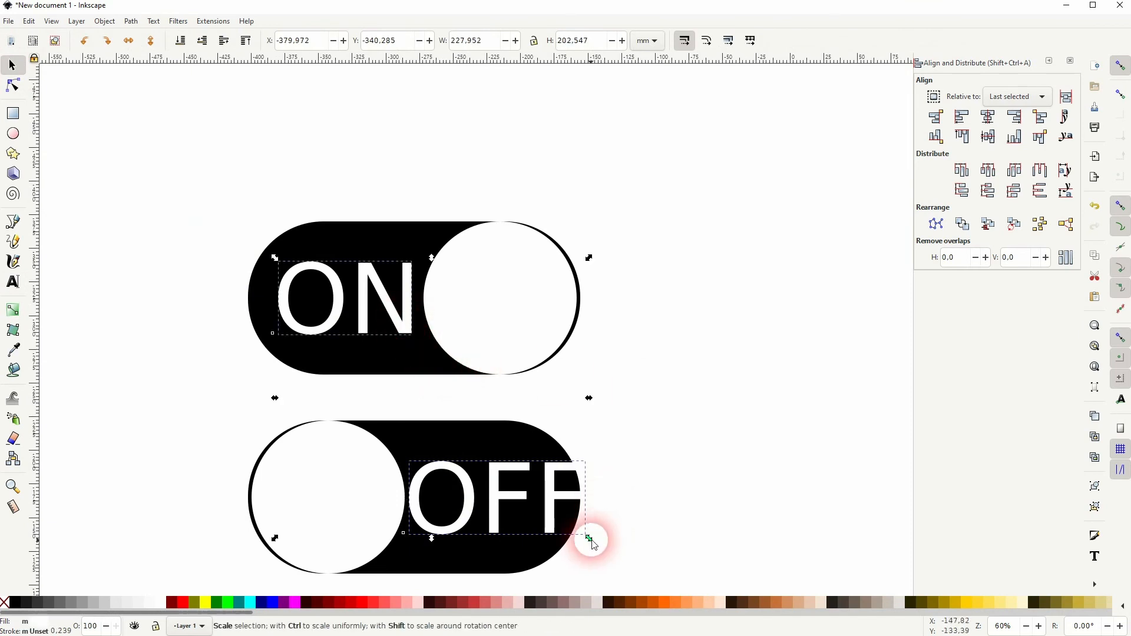
drag(597, 542, 538, 500)
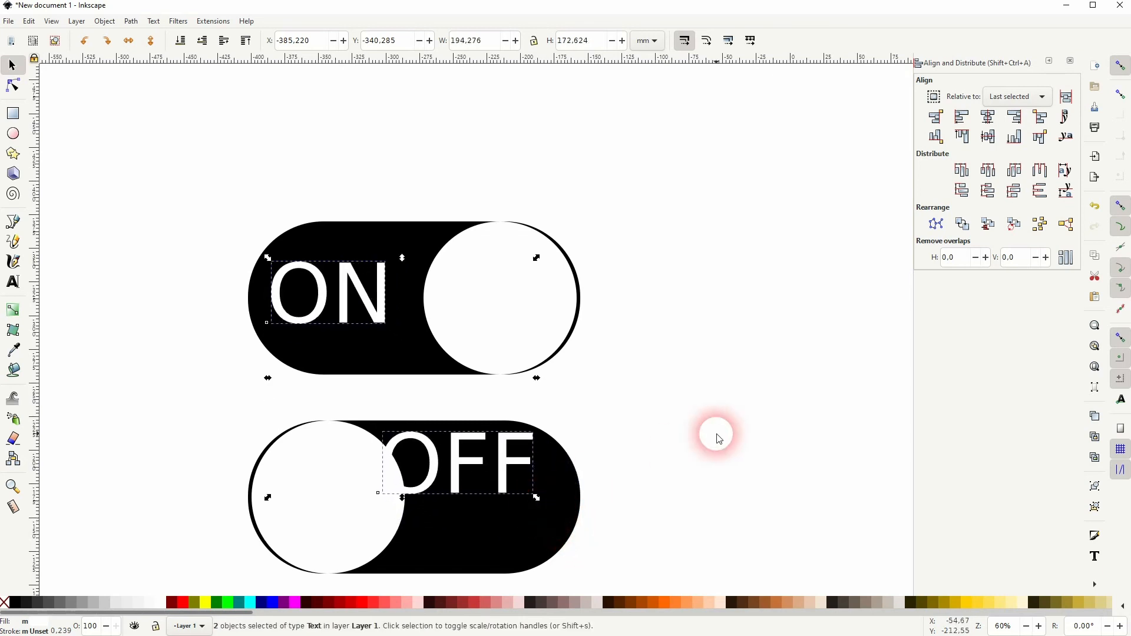
click(717, 435)
- Move the "OFF" text into the lower pill's black right part and center it vertically on that pill
drag(450, 445, 486, 491)
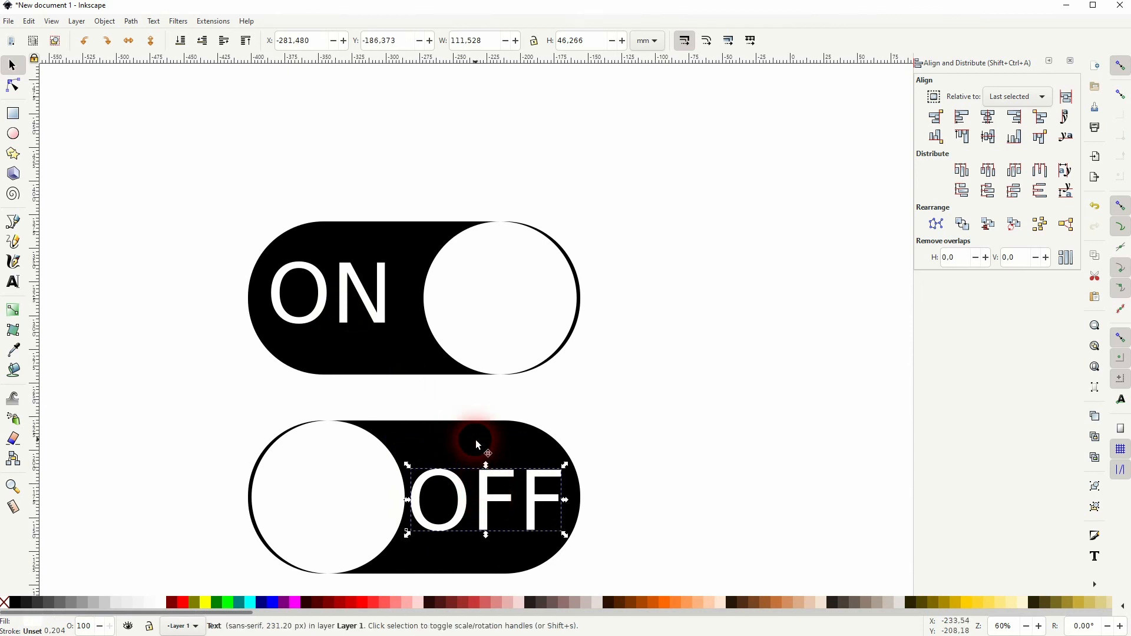
shift+click(472, 437)
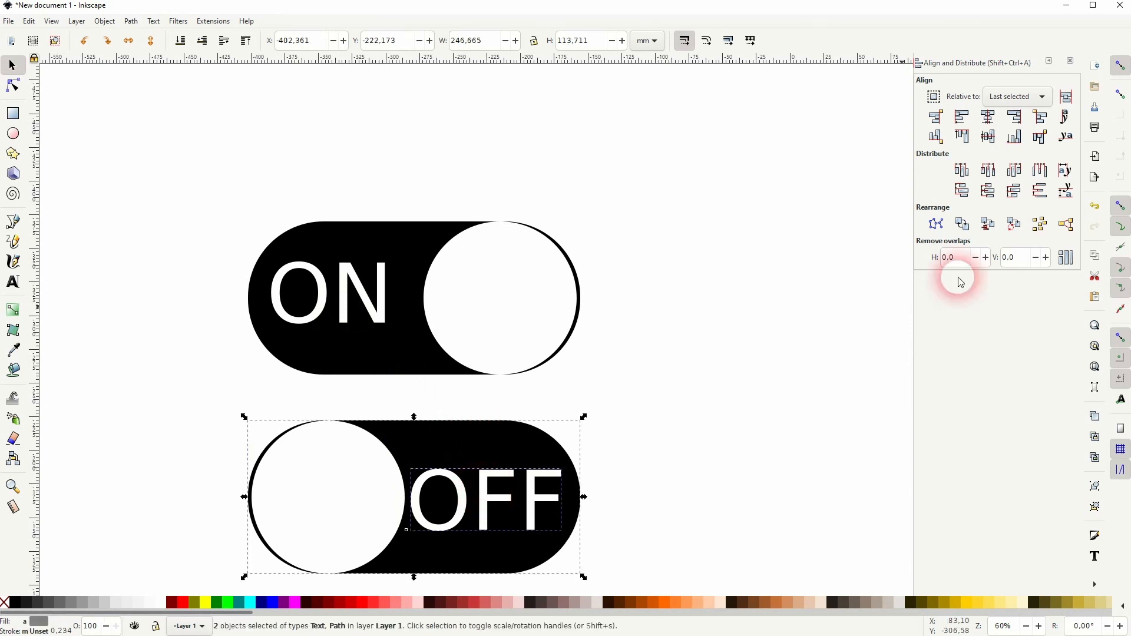
click(989, 136)
click(707, 413)
- Center the "ON" text vertically on the upper pill and shift it slightly right to X -376.474 mm
click(366, 288)
shift+click(364, 238)
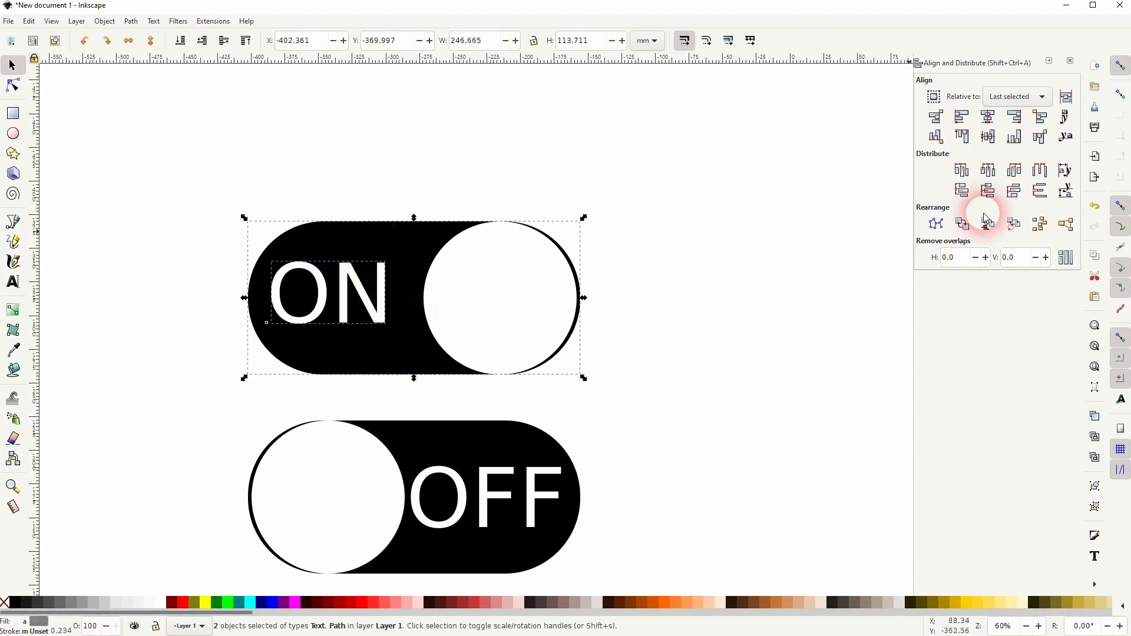
click(991, 140)
key(Escape)
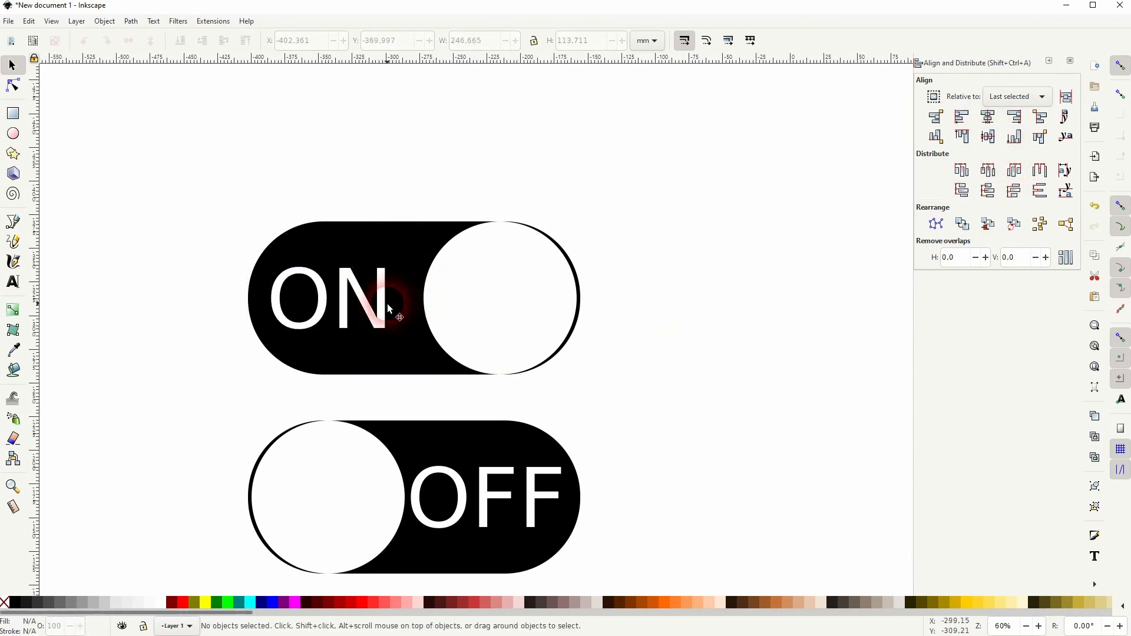
drag(383, 311, 395, 311)
click(630, 459)
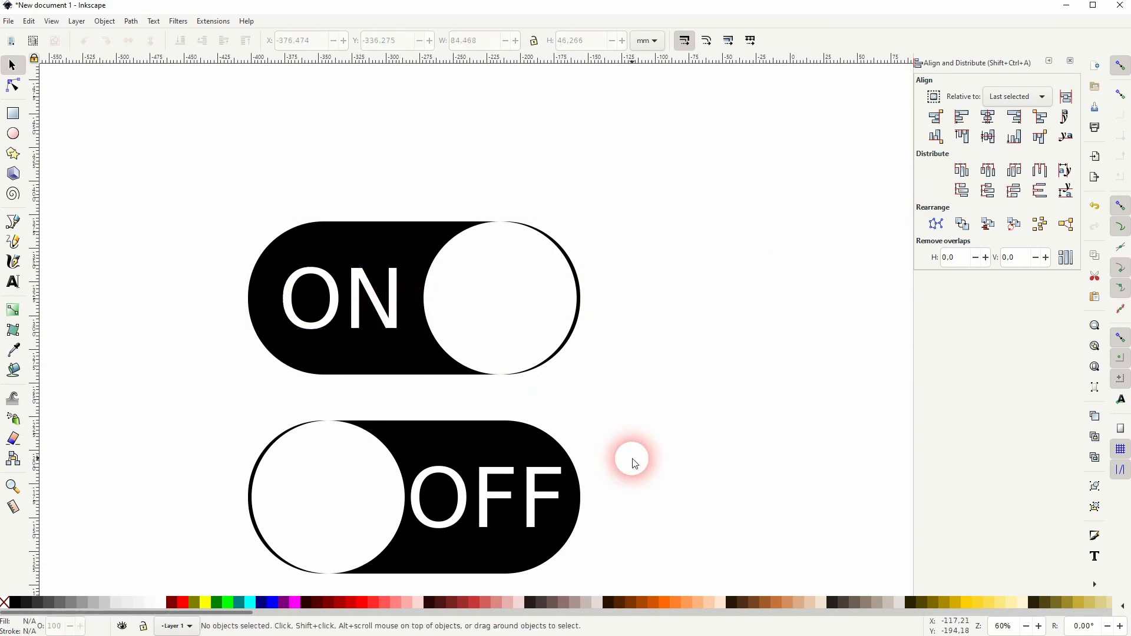
scroll(642, 456, down, 1)
drag(747, 484, 604, 388)
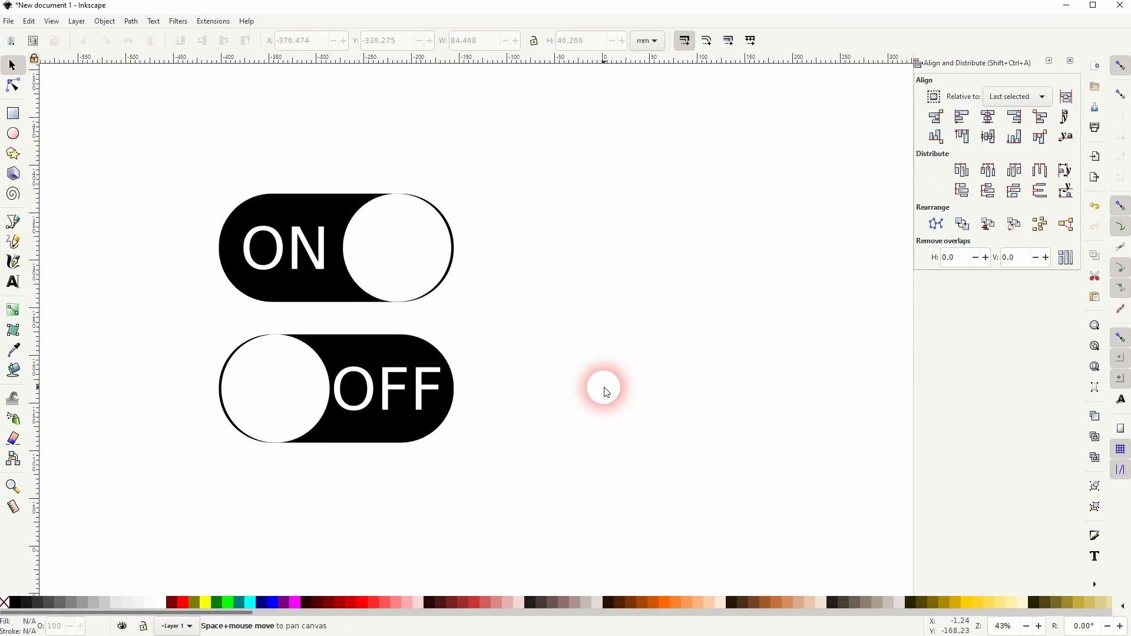